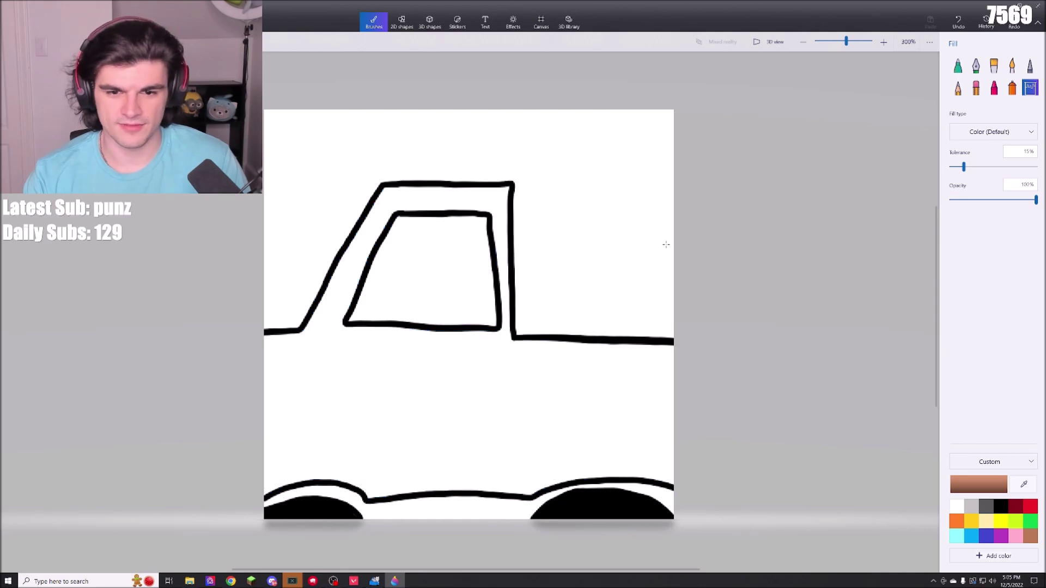
Undo the entire truck drawing until the canvas is blank and switch to the Marker in black.
key(ctrl+z)
key(ctrl+z)
key(ctrl+z)
key(ctrl+z)
key(ctrl+z)
key(ctrl+z)
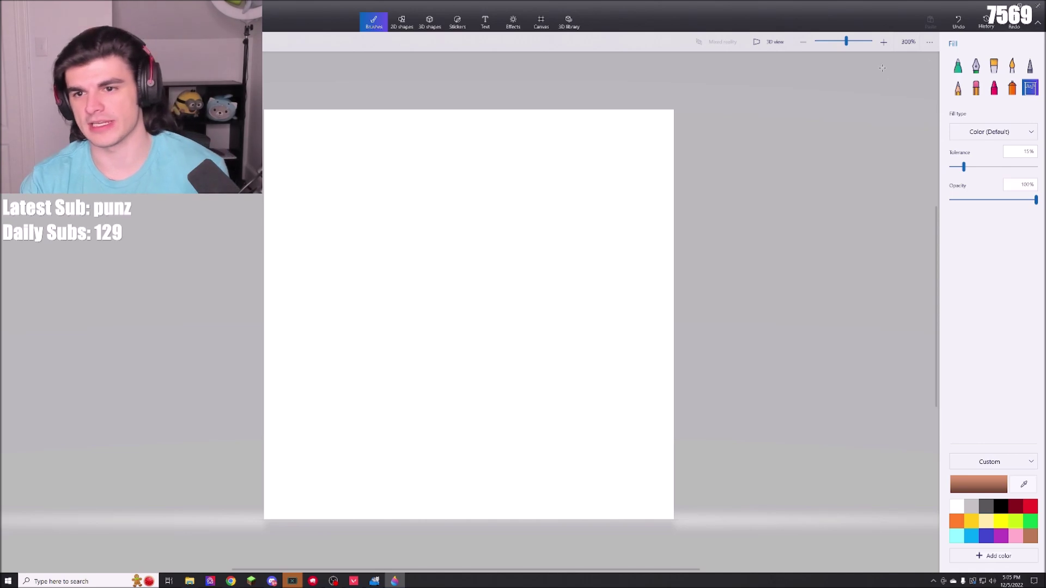
click(958, 66)
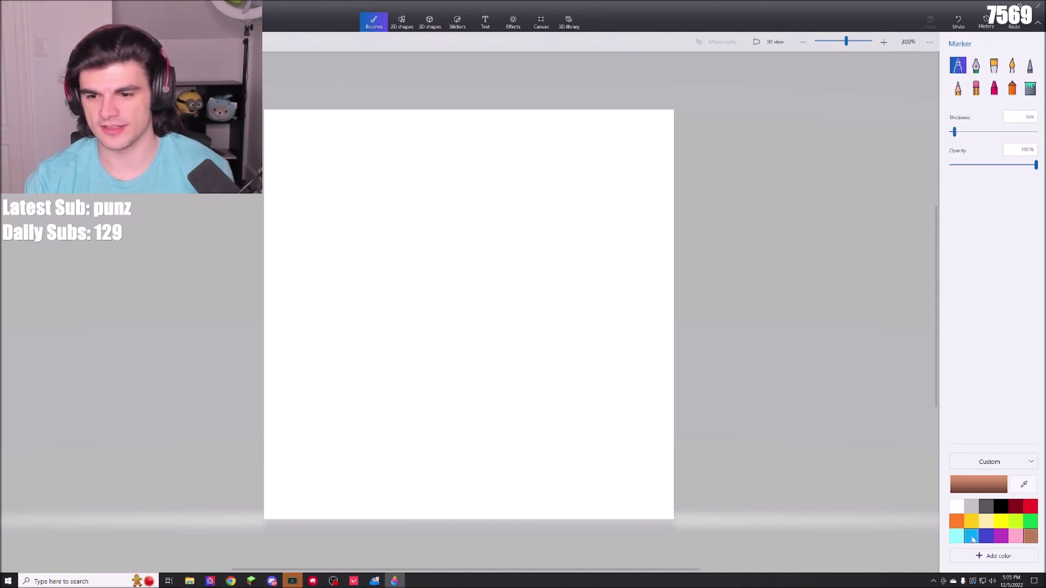
click(1001, 508)
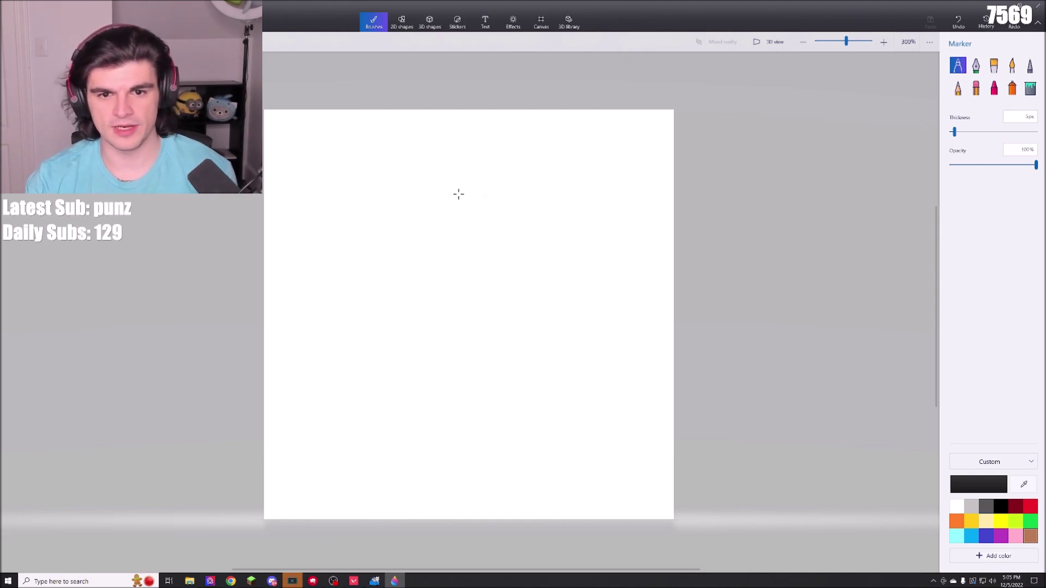
mouse_move(370, 251)
mouse_down()
mouse_move(352, 270)
mouse_move(411, 306)
mouse_up()
mouse_move(599, 171)
mouse_down()
mouse_move(465, 195)
mouse_move(585, 221)
mouse_up()
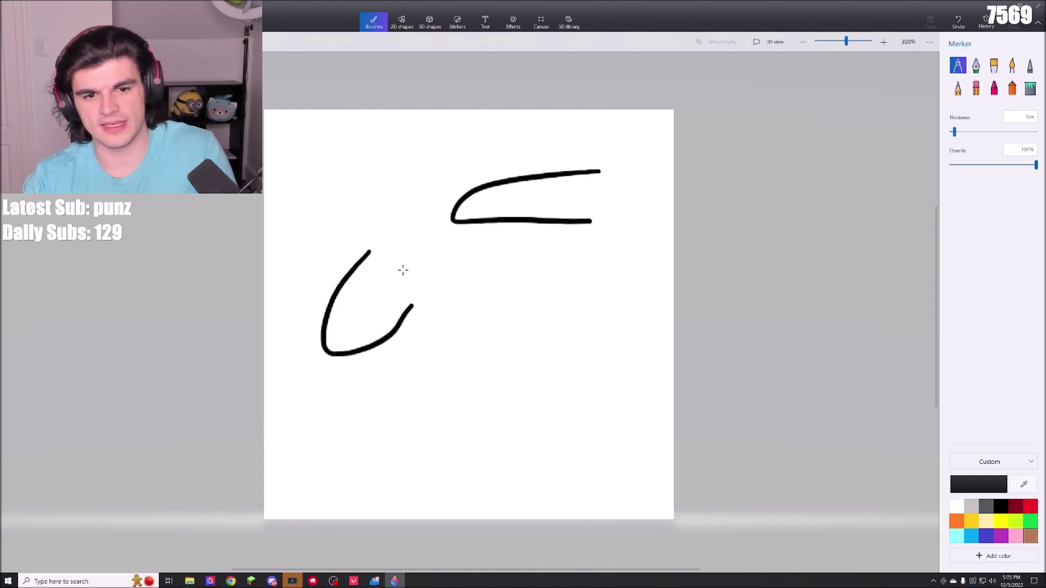
drag(365, 250, 474, 241)
key(ctrl+z)
key(ctrl+z)
key(ctrl+z)
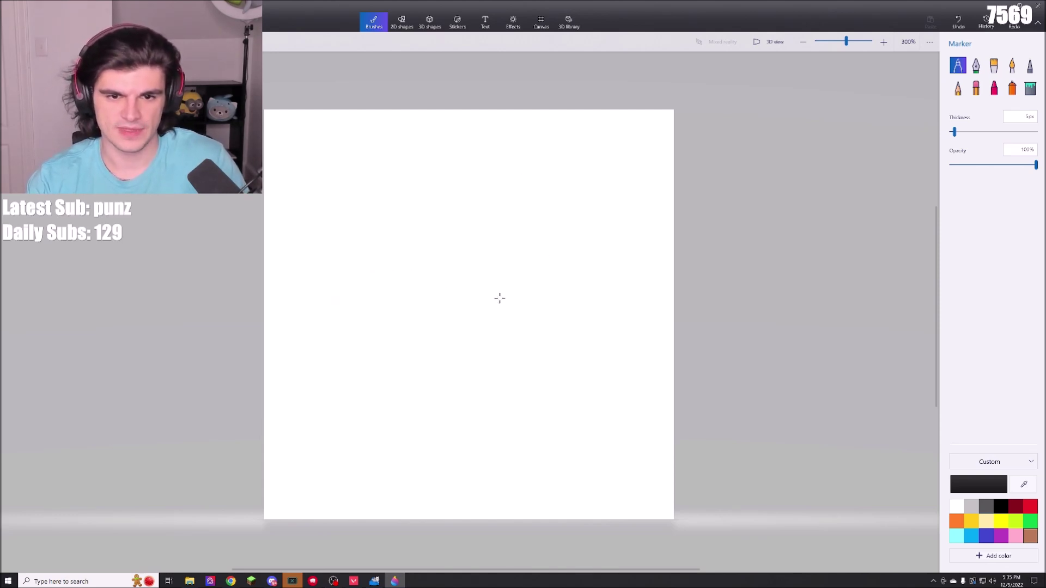
mouse_move(494, 207)
mouse_down()
mouse_move(561, 203)
mouse_move(526, 267)
mouse_up()
mouse_move(439, 208)
mouse_down()
mouse_move(401, 273)
mouse_move(420, 322)
mouse_move(420, 440)
mouse_move(446, 443)
mouse_up()
drag(520, 278, 572, 444)
key(ctrl+z)
key(ctrl+z)
key(ctrl+z)
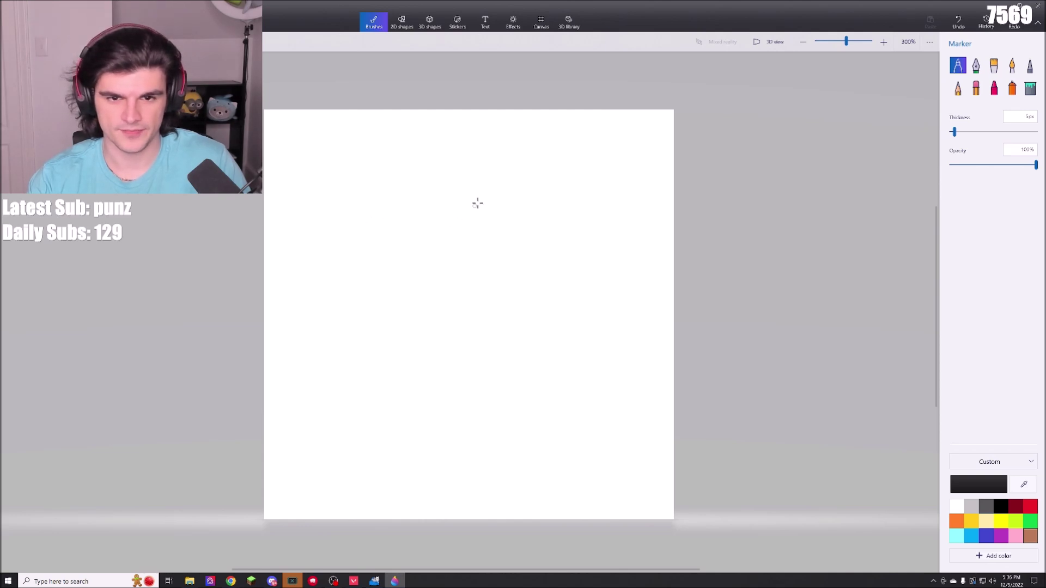
Draw a left-facing horse head outline with throat and neck lines, plus a mane band running off the canvas edge.
mouse_move(505, 185)
mouse_down()
mouse_move(401, 213)
mouse_move(353, 242)
mouse_move(328, 275)
mouse_move(332, 320)
mouse_move(501, 354)
mouse_move(537, 500)
mouse_up()
mouse_move(507, 185)
mouse_down()
mouse_move(622, 208)
mouse_move(703, 275)
mouse_up()
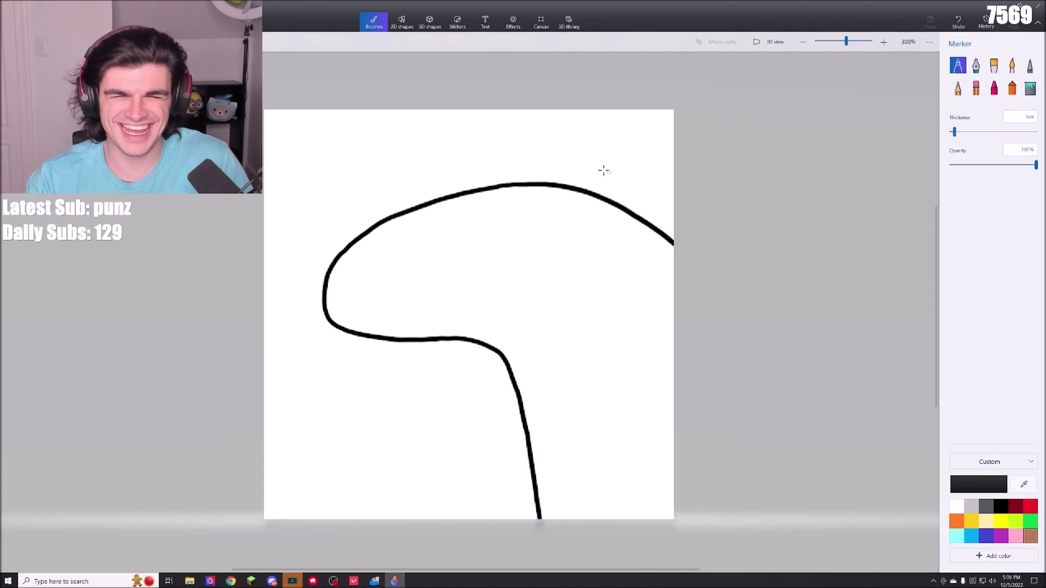
mouse_move(530, 182)
mouse_down()
mouse_move(571, 158)
mouse_move(685, 196)
mouse_up()
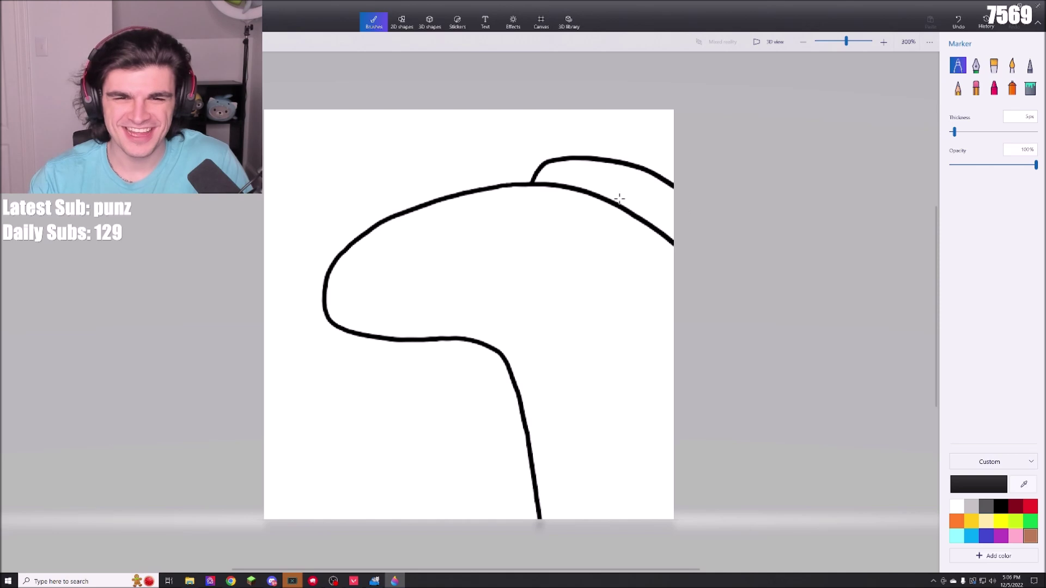
Add the horse's face: a rounded eye with a pupil dot, a smiling mouth, and a muzzle curve with two nostril dots.
mouse_move(466, 211)
mouse_down()
mouse_move(491, 242)
mouse_move(494, 218)
mouse_move(471, 212)
mouse_up()
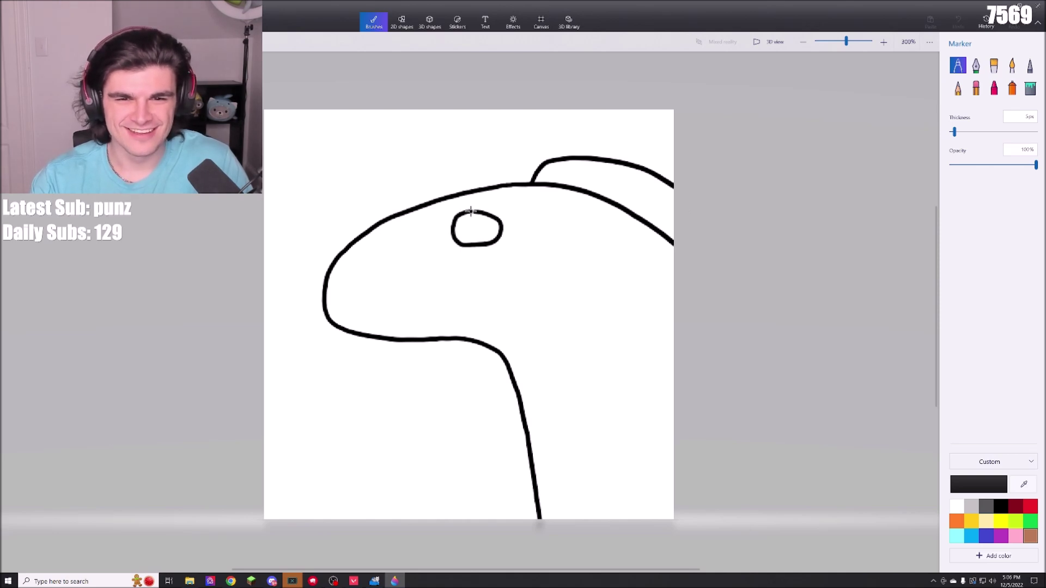
drag(352, 329, 450, 303)
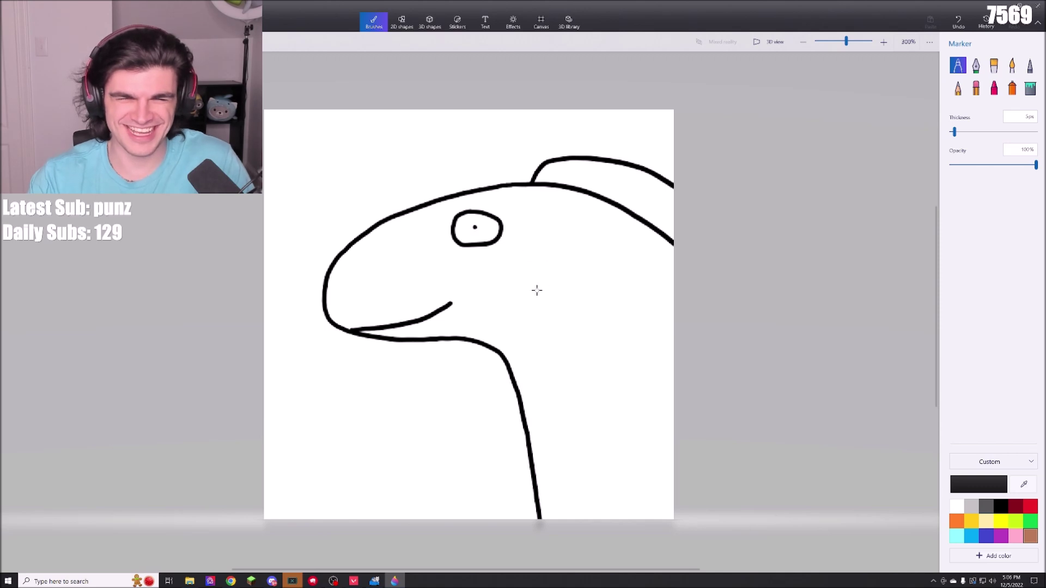
mouse_move(341, 261)
mouse_down()
mouse_move(355, 286)
mouse_move(343, 329)
mouse_up()
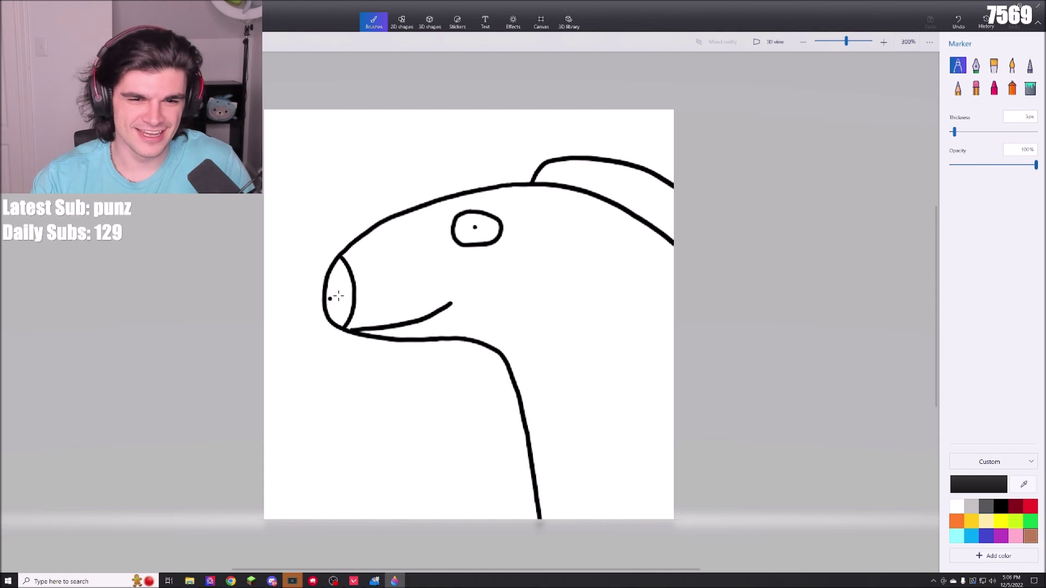
scroll(551, 302, down, 2)
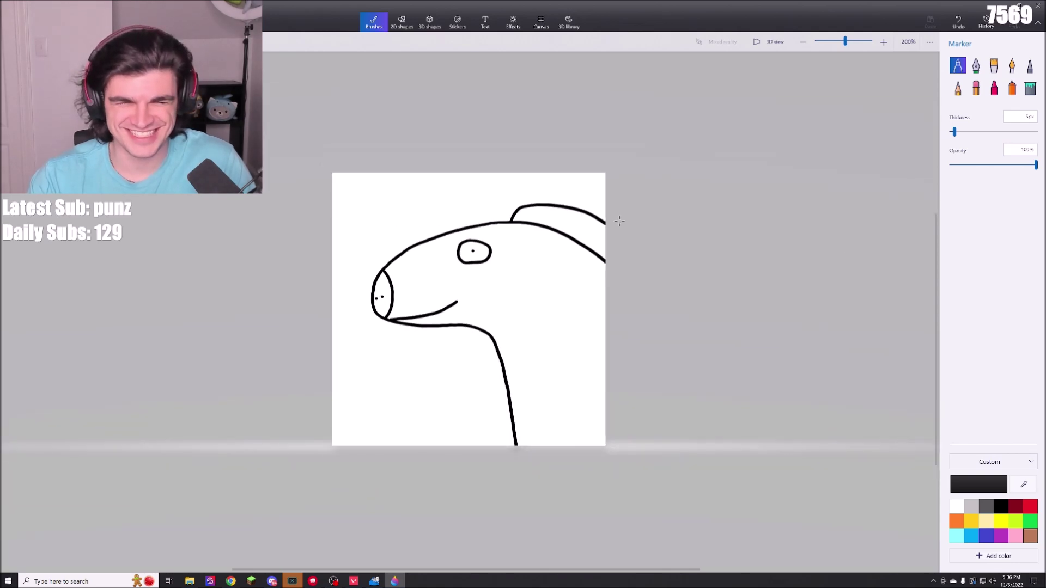
Add a row of short slanted hair strokes inside the mane band.
scroll(532, 187, up, 2)
drag(576, 237, 587, 214)
drag(603, 237, 614, 218)
drag(645, 249, 659, 232)
drag(699, 283, 712, 264)
Try a diagonal line from the throat to the lower canvas edge, undo it, and review the whole head.
scroll(714, 267, down, 1)
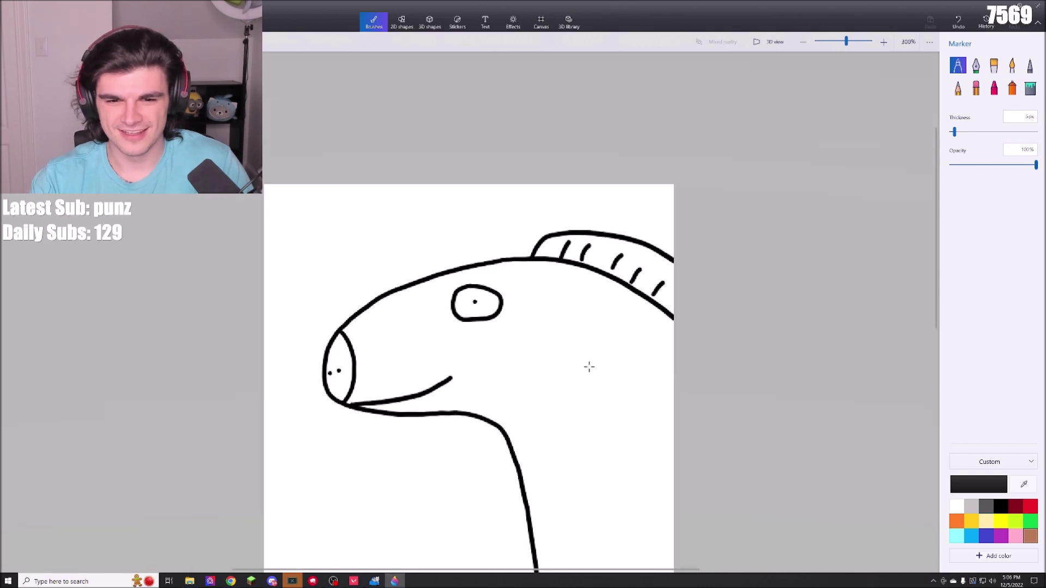
scroll(588, 366, down, 1)
drag(496, 356, 581, 446)
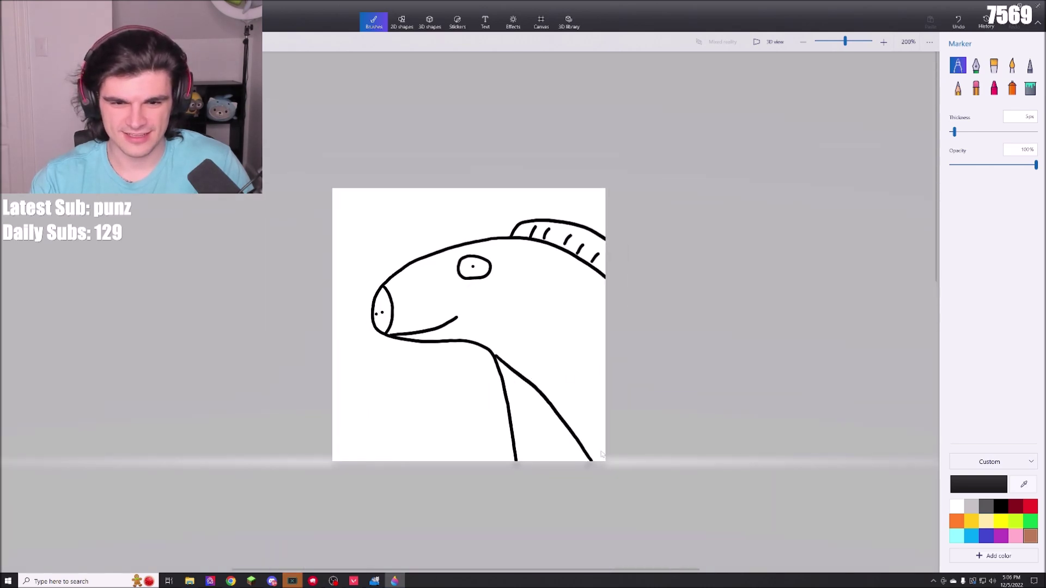
key(ctrl+z)
scroll(525, 325, up, 2)
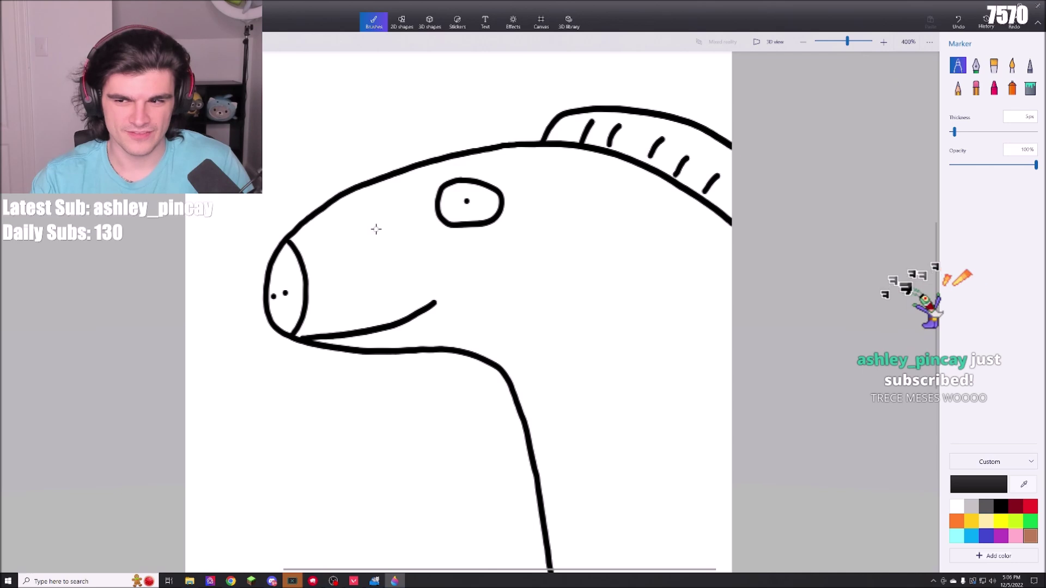
scroll(494, 245, down, 3)
scroll(498, 264, up, 1)
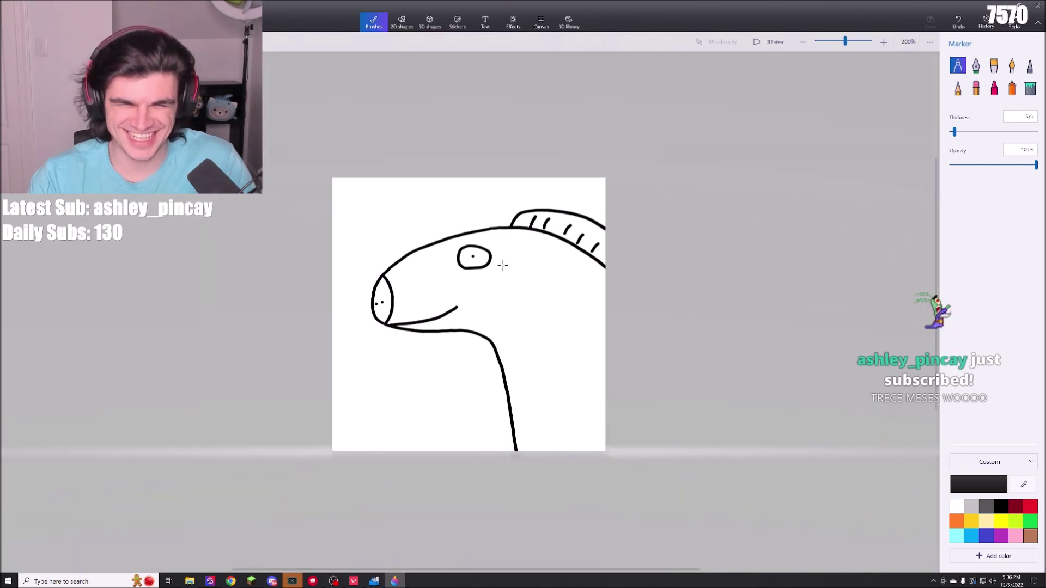
scroll(502, 265, up, 4)
scroll(381, 297, down, 2)
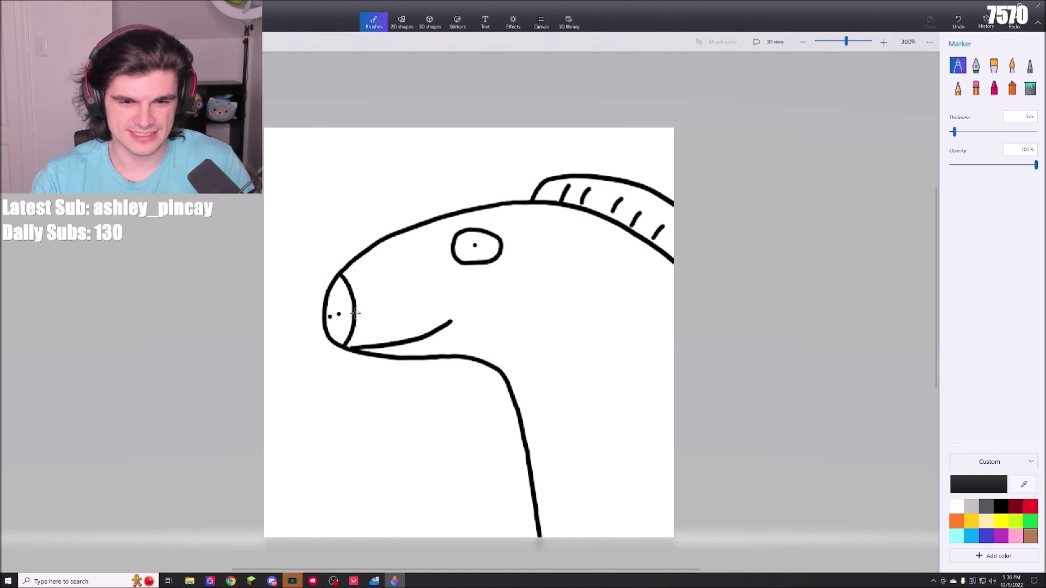
Try bridle lines on the horse: a band around the muzzle and a long rein across the head.
mouse_move(325, 308)
mouse_down()
mouse_move(377, 312)
mouse_move(378, 340)
mouse_move(356, 351)
mouse_move(413, 306)
mouse_move(699, 324)
mouse_up()
drag(376, 341, 678, 415)
scroll(511, 283, down, 2)
scroll(511, 283, up, 4)
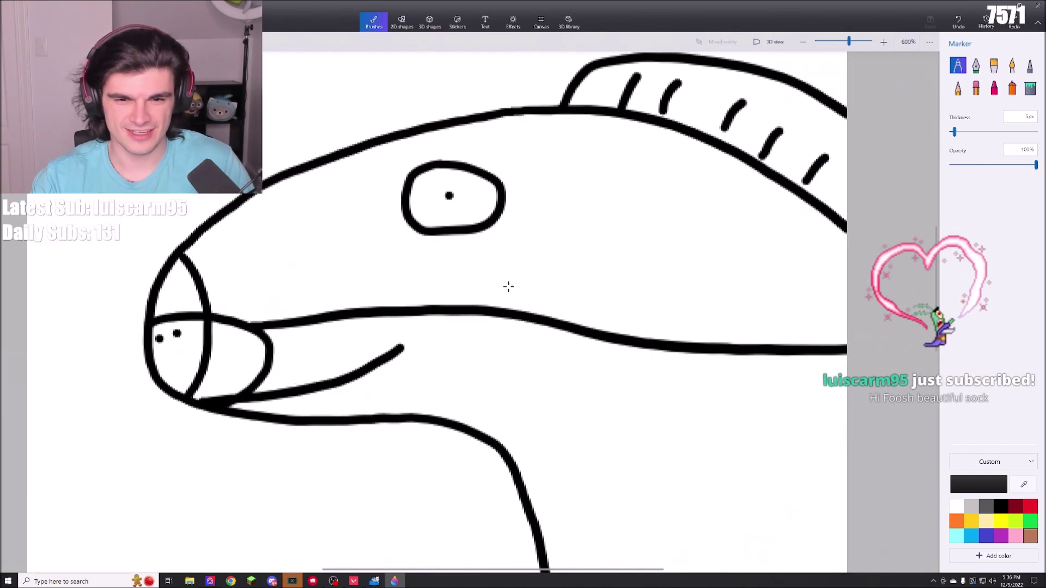
scroll(509, 287, down, 2)
Undo the bridle lines, mane hair strokes and facial features, back to the plain head outline and mane band.
key(ctrl+z)
key(ctrl+z)
key(ctrl+z)
scroll(478, 293, up, 2)
key(ctrl+z)
key(ctrl+z)
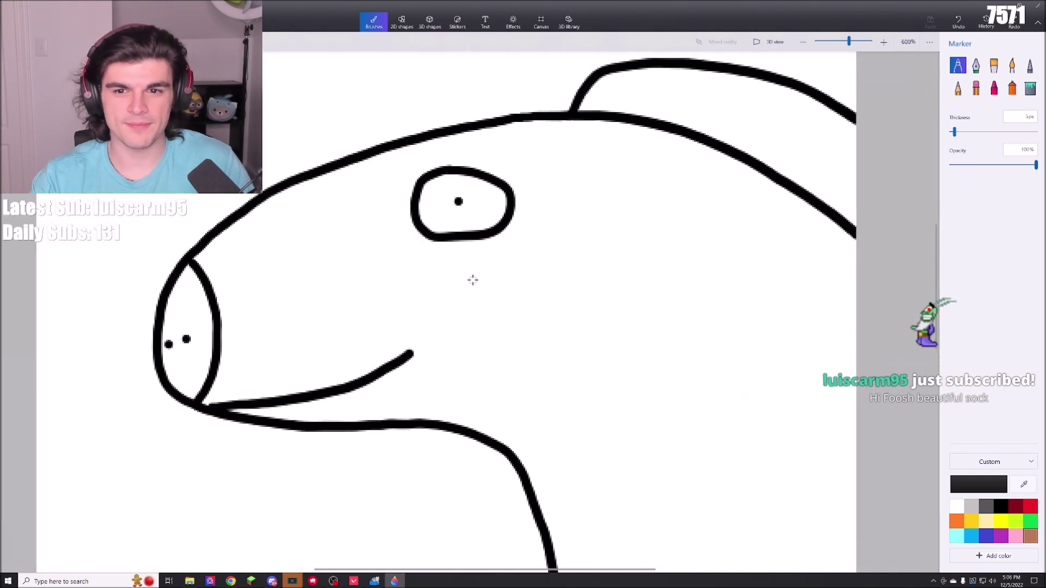
key(ctrl+z)
key(ctrl+z)
key(ctrl+z)
key(ctrl+z)
key(ctrl+z)
key(ctrl+z)
Draw a small solid black eye and a long, nearly straight mouth line on the horse's head.
click(434, 202)
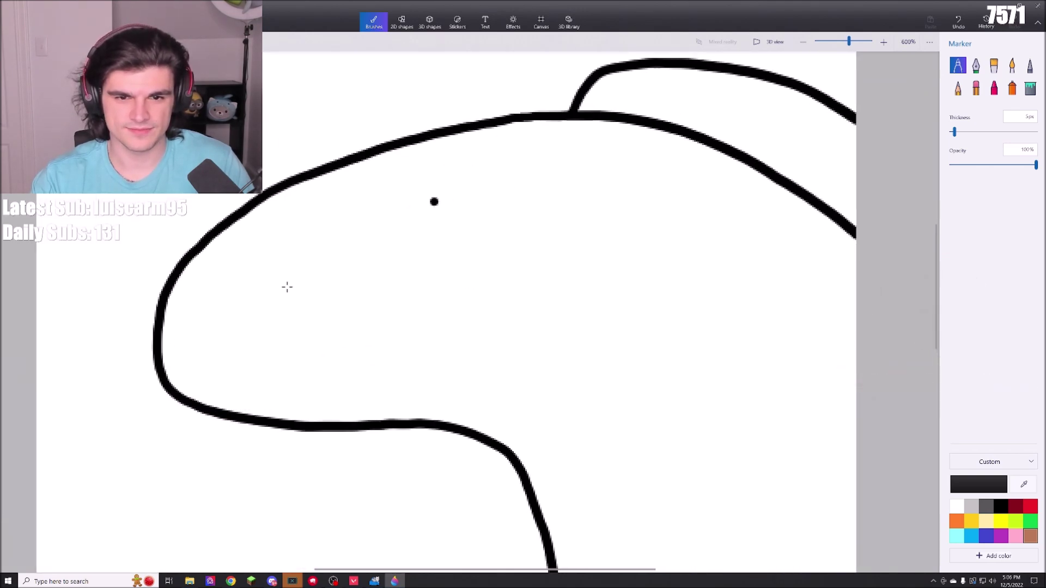
mouse_move(169, 383)
mouse_down()
mouse_move(415, 380)
mouse_move(457, 369)
mouse_up()
scroll(460, 218, down, 1)
scroll(449, 215, up, 1)
scroll(449, 215, down, 1)
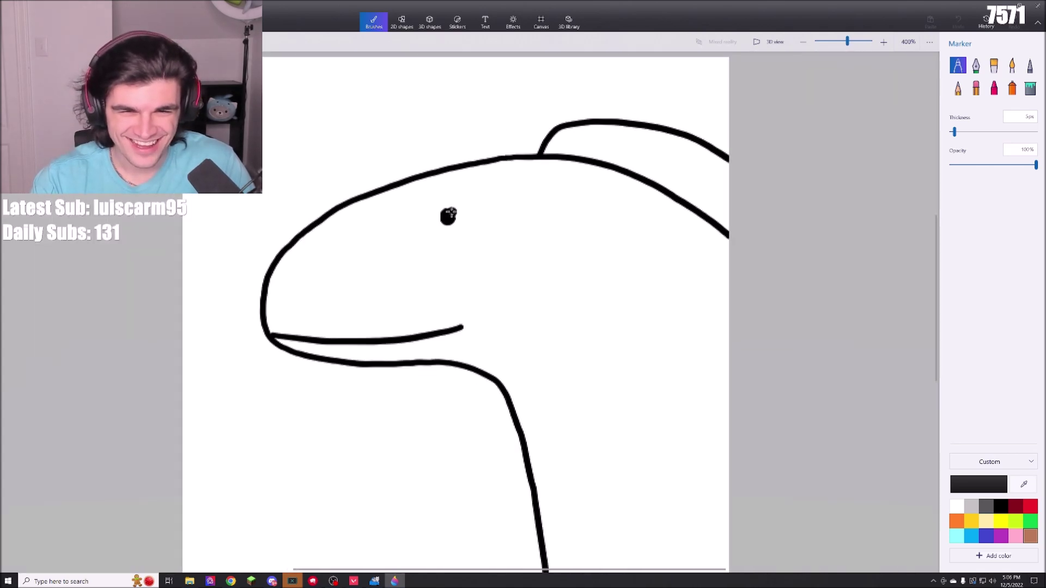
scroll(520, 215, down, 1)
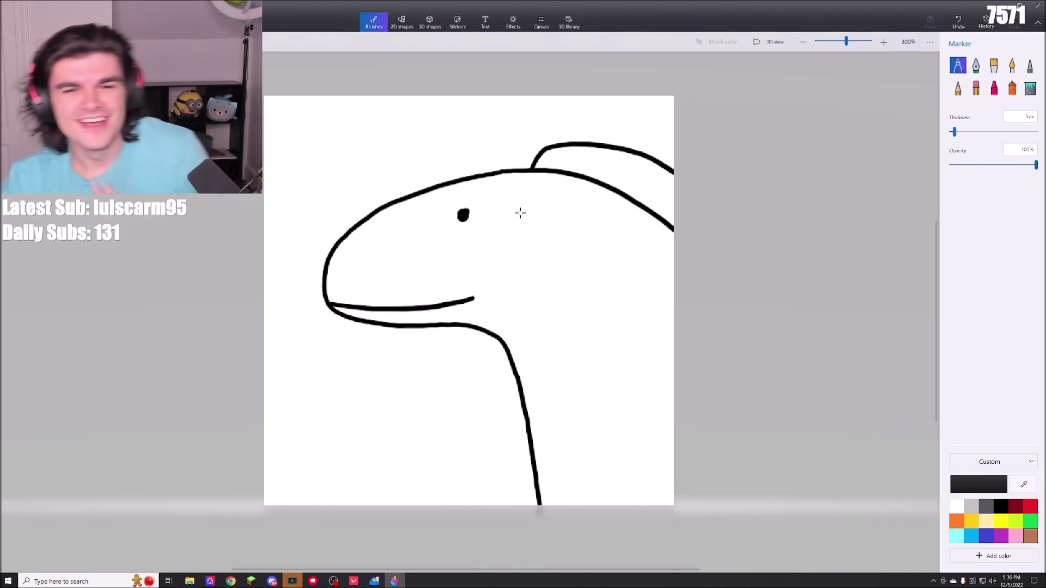
scroll(520, 213, down, 2)
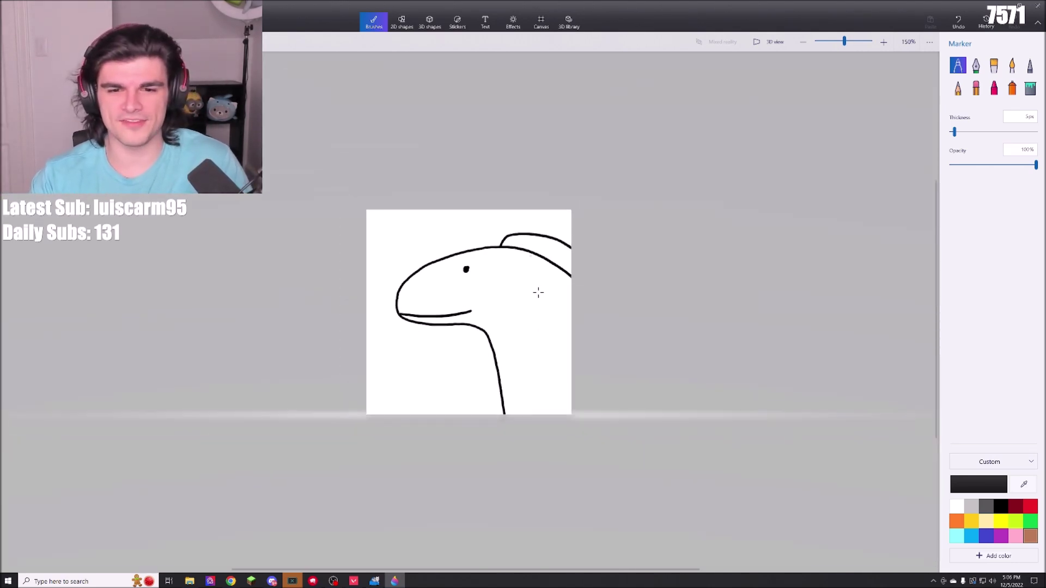
Try two small strokes along the top of the head and undo the whole drawing back to a blank canvas.
scroll(484, 323, up, 2)
scroll(478, 253, up, 1)
mouse_move(512, 168)
mouse_down()
mouse_move(535, 92)
mouse_move(585, 167)
mouse_up()
mouse_move(455, 150)
mouse_down()
mouse_move(473, 99)
mouse_move(499, 150)
mouse_up()
scroll(507, 211, down, 3)
key(ctrl+z)
key(ctrl+z)
key(ctrl+z)
key(ctrl+z)
key(ctrl+z)
key(ctrl+z)
key(ctrl+z)
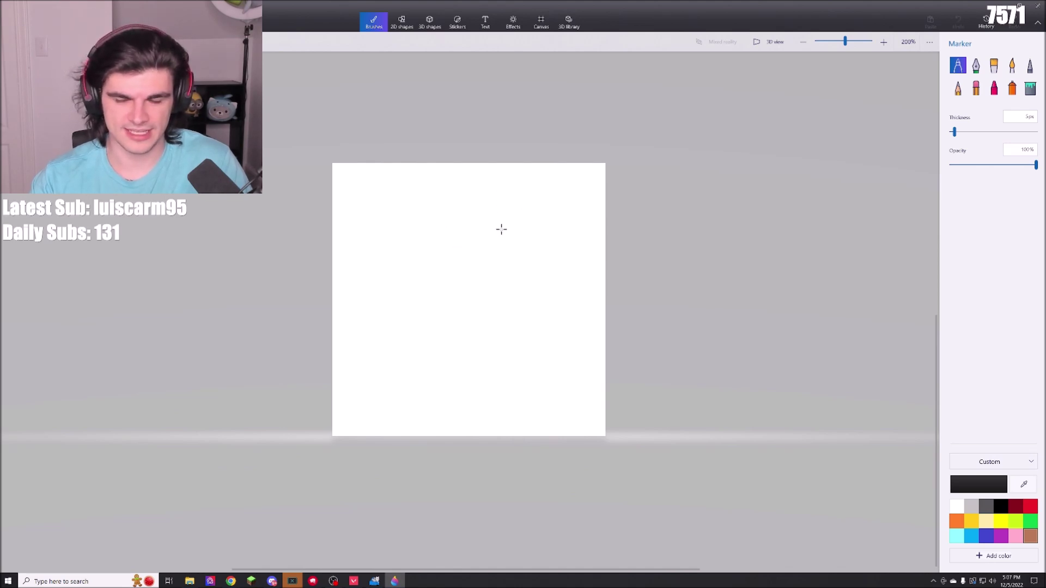
key(ctrl+z)
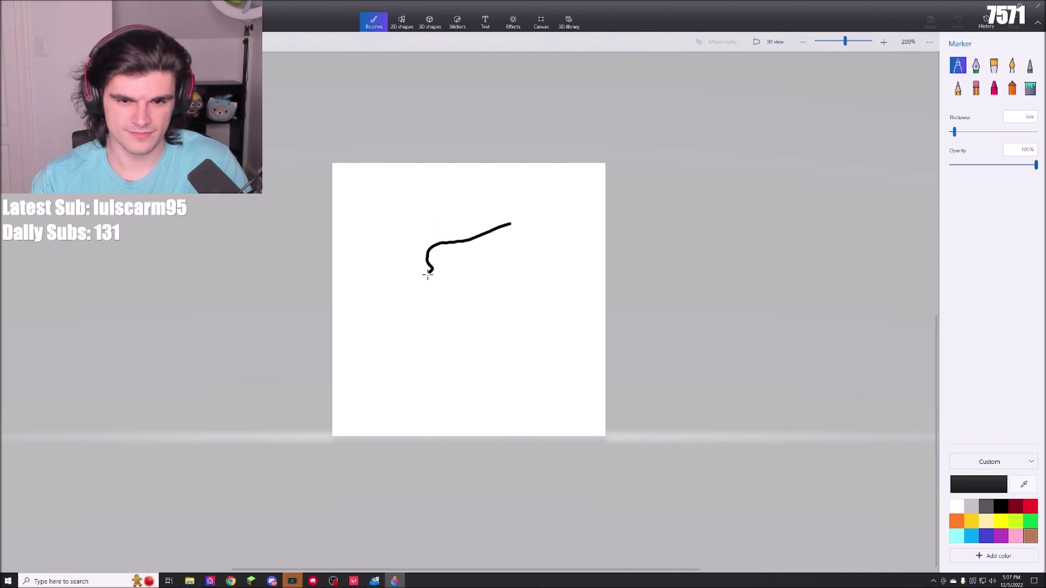
Draw a horse muzzle in profile with notched lips and lines behind it, separated by a curved band across the snout.
drag(469, 285, 504, 308)
scroll(490, 245, up, 3)
drag(416, 236, 443, 311)
key(ctrl+z)
drag(418, 237, 440, 297)
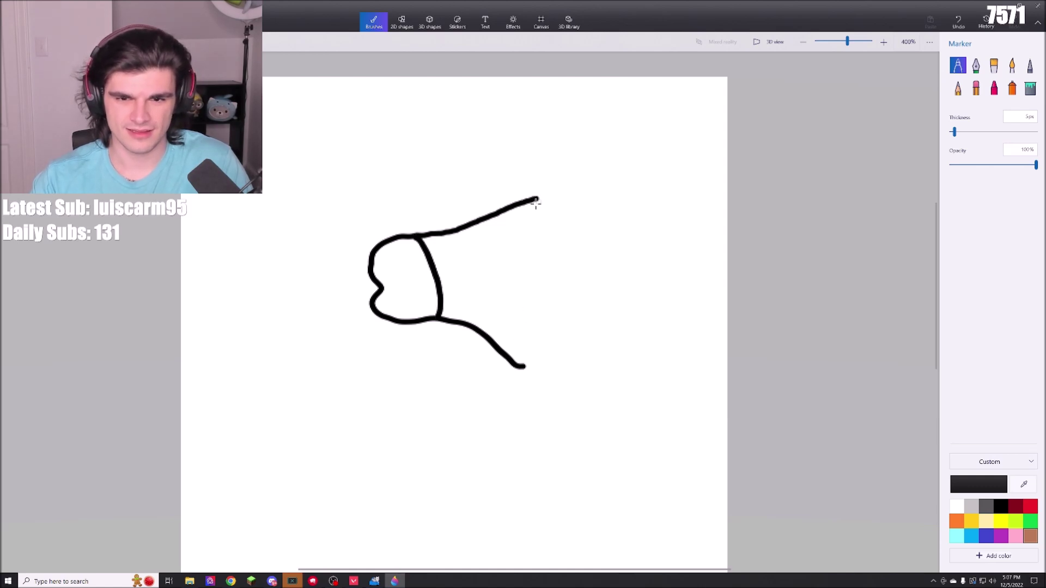
Extend the muzzle into a full head with a forehead, pointed ear, jaw and neck reaching the canvas edge.
mouse_move(532, 200)
mouse_down()
mouse_move(631, 199)
mouse_move(680, 159)
mouse_move(702, 176)
mouse_move(730, 248)
mouse_up()
mouse_move(506, 355)
mouse_down()
mouse_move(560, 367)
mouse_move(656, 456)
mouse_move(727, 490)
mouse_up()
scroll(513, 279, down, 1)
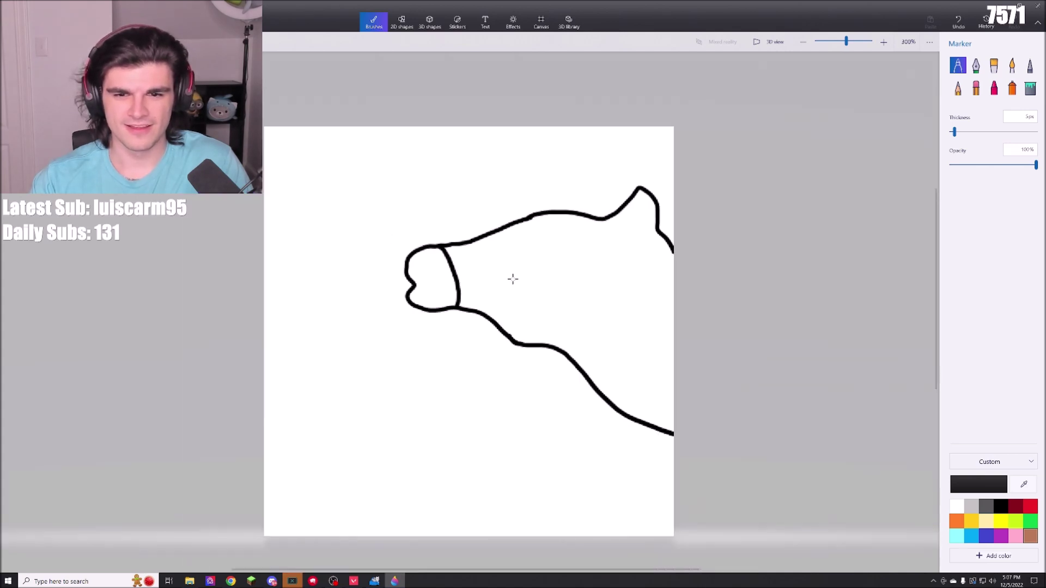
scroll(513, 279, down, 2)
scroll(515, 275, up, 3)
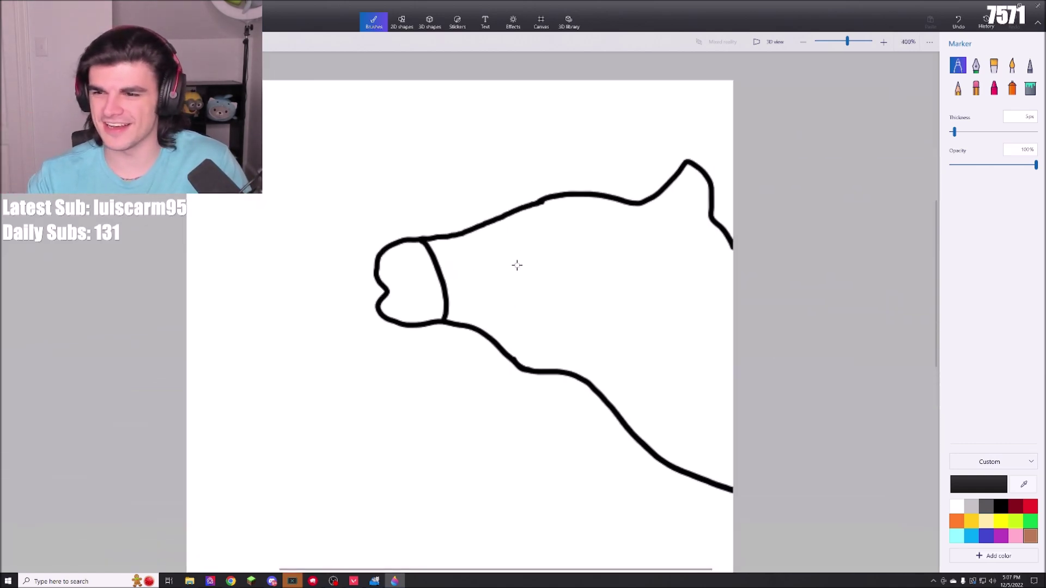
scroll(516, 246, down, 2)
scroll(516, 246, up, 2)
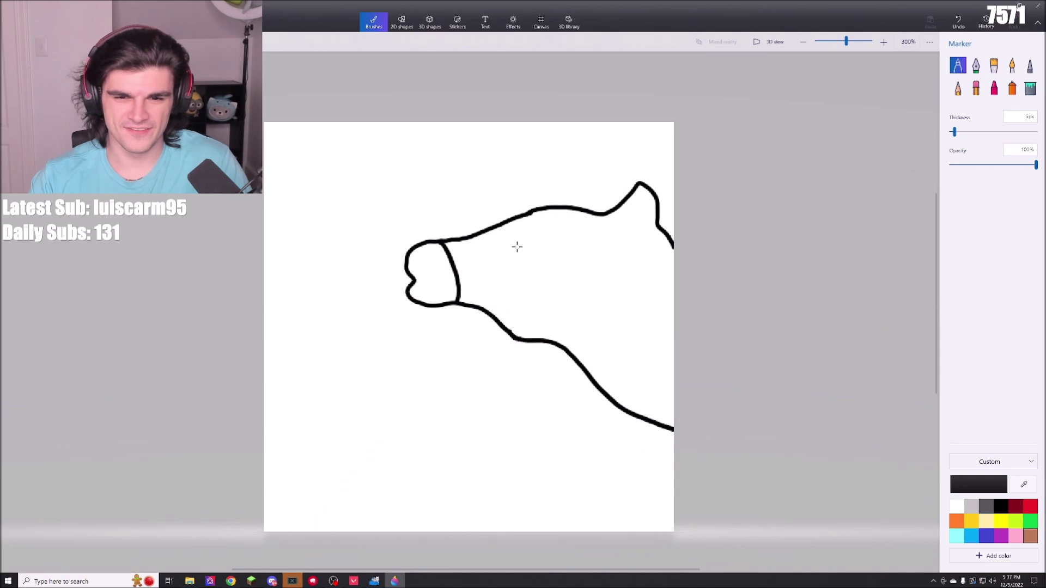
Undo the second horse head, including its muzzle, forehead, ear and neck lines.
key(ctrl+z)
key(ctrl+z)
key(ctrl+z)
key(ctrl+z)
mouse_move(497, 217)
mouse_down()
mouse_move(416, 249)
mouse_move(352, 304)
mouse_move(349, 364)
mouse_move(423, 377)
mouse_move(524, 342)
mouse_move(571, 288)
mouse_move(554, 220)
mouse_move(481, 222)
mouse_move(467, 188)
mouse_move(509, 182)
mouse_move(543, 220)
mouse_move(542, 172)
mouse_move(567, 223)
mouse_move(725, 272)
mouse_move(693, 362)
mouse_move(462, 344)
mouse_up()
mouse_move(520, 366)
mouse_down()
mouse_move(595, 386)
mouse_move(619, 468)
mouse_move(695, 366)
mouse_up()
key(ctrl+z)
key(ctrl+z)
key(ctrl+z)
key(ctrl+z)
key(ctrl+z)
key(ctrl+z)
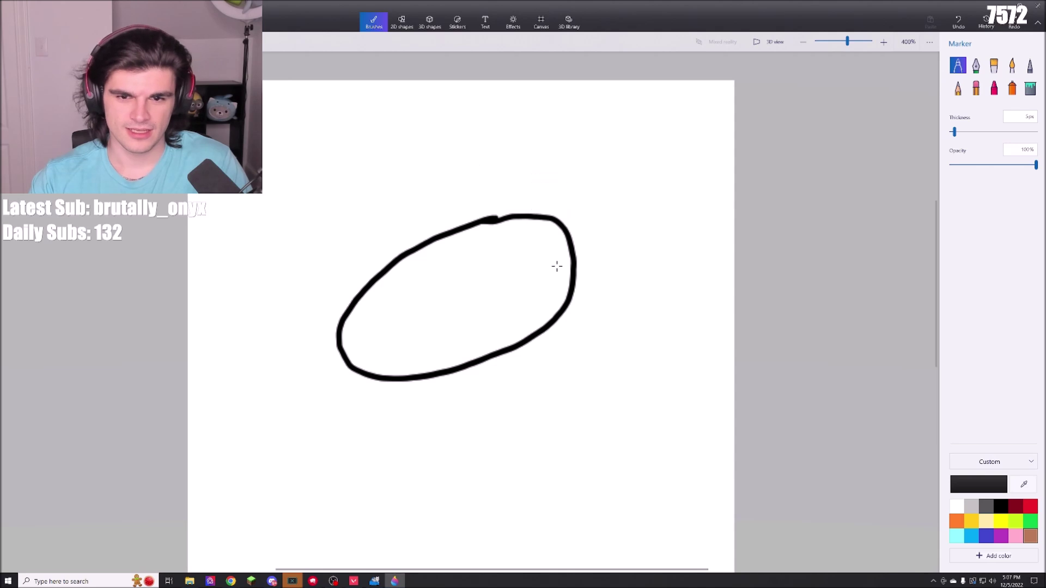
Draw a new rounded, downward-tilted horse head with neck lines, two pointed ears and a mane band running off the canvas.
scroll(556, 267, down, 2)
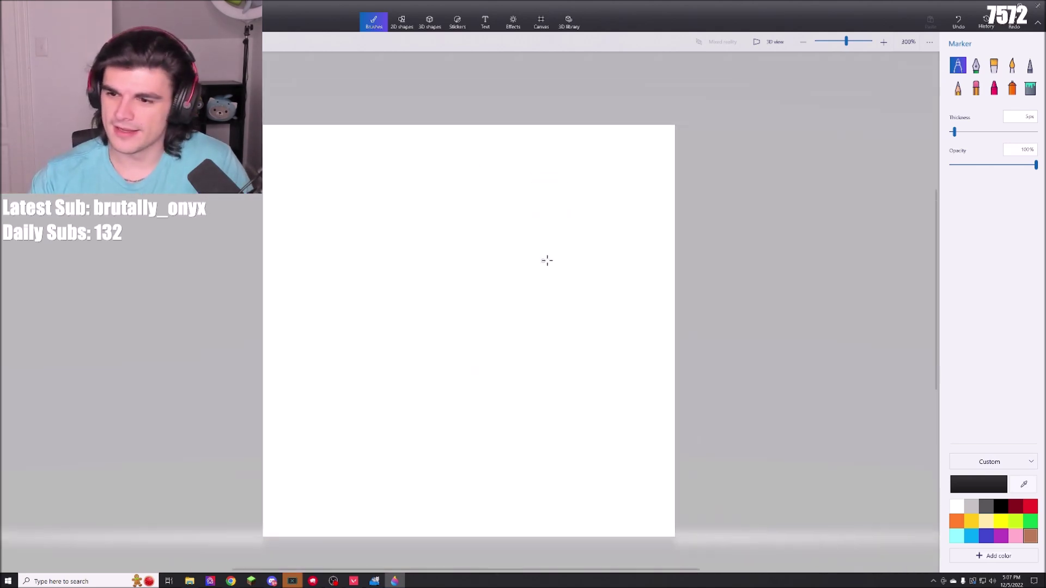
mouse_move(554, 236)
mouse_down()
mouse_move(448, 268)
mouse_move(391, 310)
mouse_move(380, 357)
mouse_move(406, 408)
mouse_move(463, 413)
mouse_move(576, 352)
mouse_move(553, 397)
mouse_move(572, 504)
mouse_move(597, 554)
mouse_up()
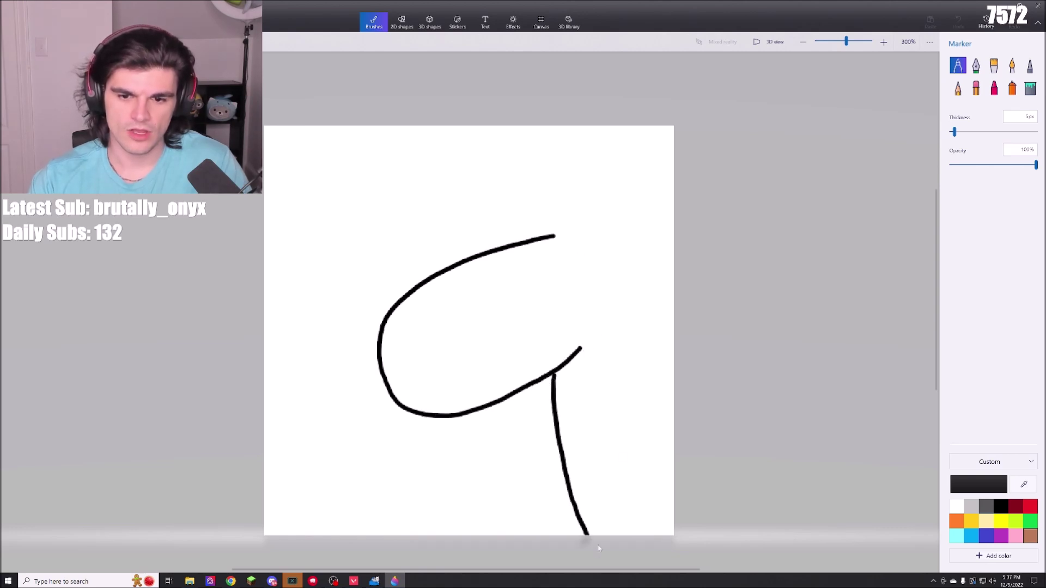
mouse_move(521, 239)
mouse_down()
mouse_move(557, 238)
mouse_move(559, 200)
mouse_move(576, 240)
mouse_move(621, 252)
mouse_move(689, 309)
mouse_up()
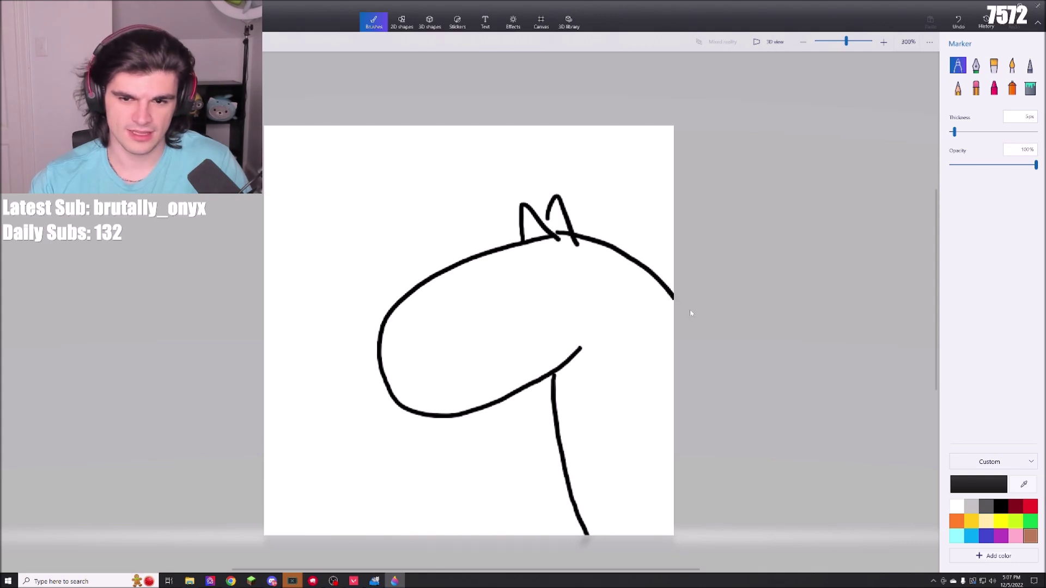
mouse_move(576, 241)
mouse_down()
mouse_move(592, 197)
mouse_move(698, 246)
mouse_up()
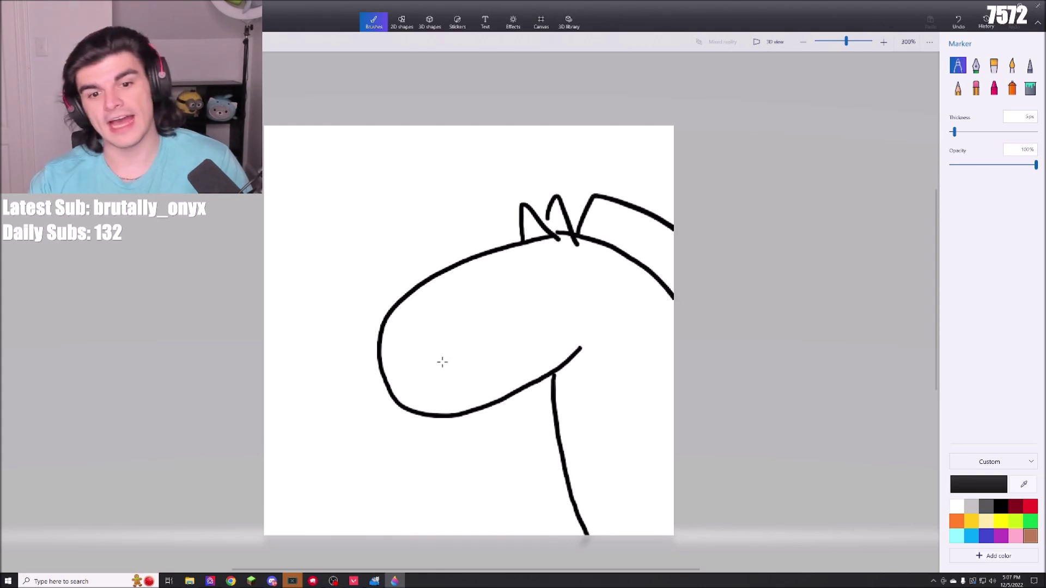
Draw the face with a curved smiling mouth, two nostril dots and a small oval eye filled black, and return to the Marker.
drag(412, 409, 504, 361)
key(ctrl+z)
mouse_move(399, 406)
mouse_down()
mouse_move(471, 389)
mouse_move(503, 363)
mouse_up()
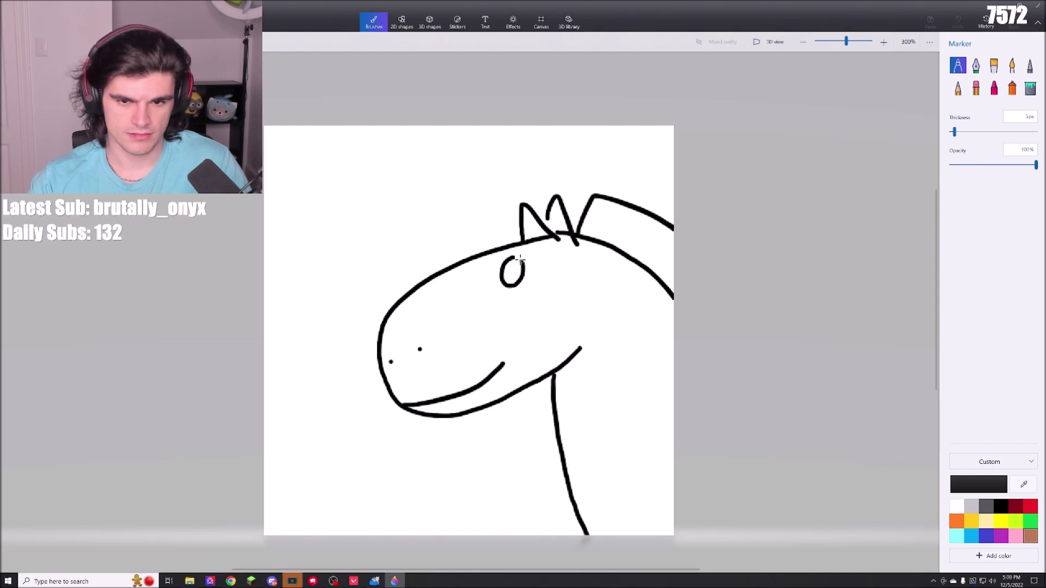
click(1029, 90)
click(510, 276)
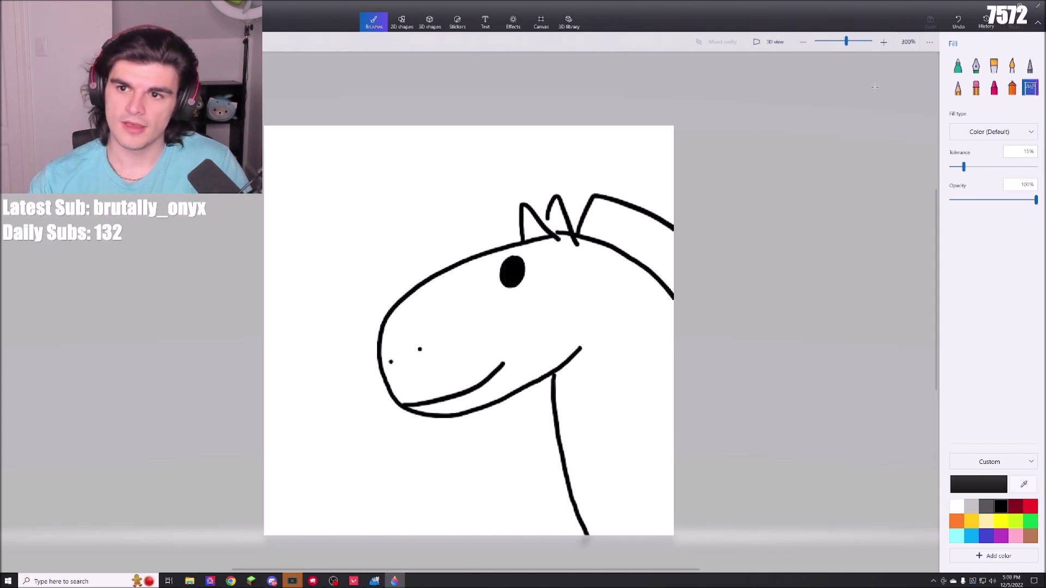
click(957, 65)
Try to paint the inside of the black eye white with the Marker, redoing the white patch.
scroll(491, 278, up, 3)
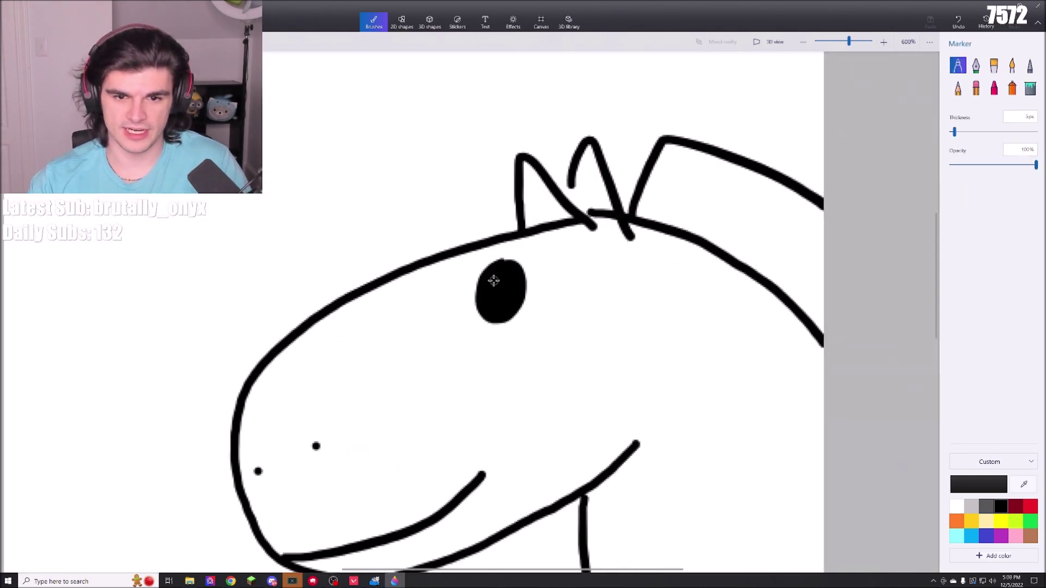
click(974, 506)
mouse_move(498, 311)
mouse_down()
mouse_move(484, 297)
mouse_move(511, 280)
mouse_move(485, 314)
mouse_move(500, 292)
mouse_up()
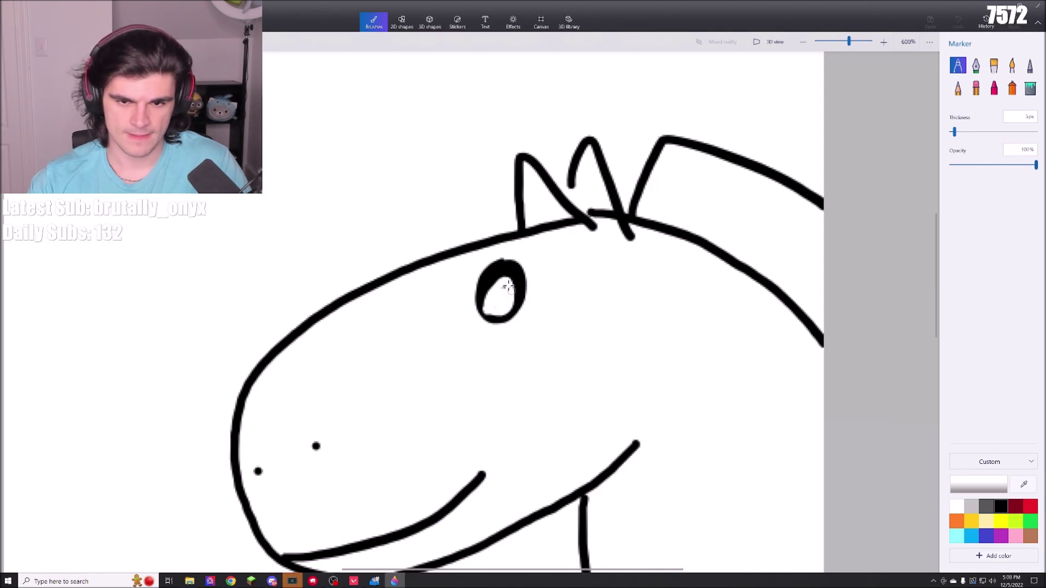
key(ctrl+z)
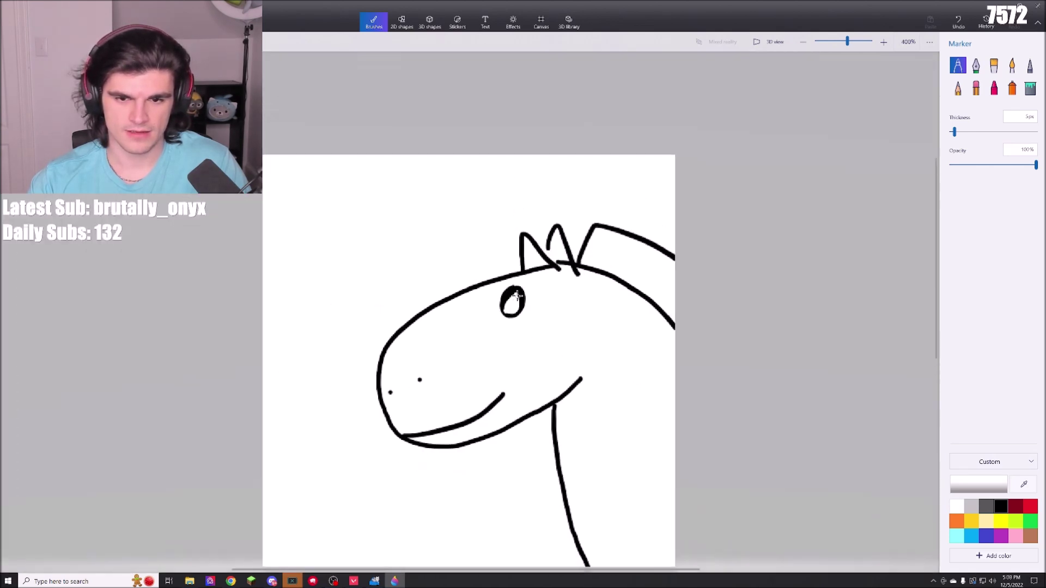
click(516, 302)
scroll(516, 302, down, 2)
scroll(516, 295, up, 4)
key(ctrl+z)
mouse_move(515, 284)
mouse_down()
mouse_move(521, 305)
mouse_move(509, 289)
mouse_move(506, 305)
mouse_move(518, 296)
mouse_up()
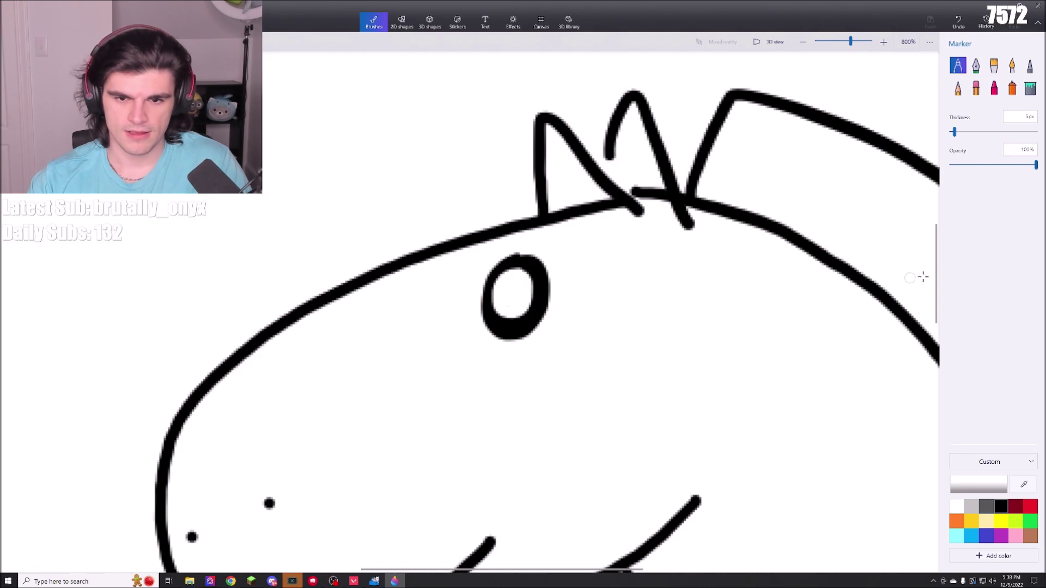
Try a small black pupil dot in the whitened eye, and undo both the dot and the white patch.
click(1002, 507)
click(512, 293)
scroll(563, 329, down, 5)
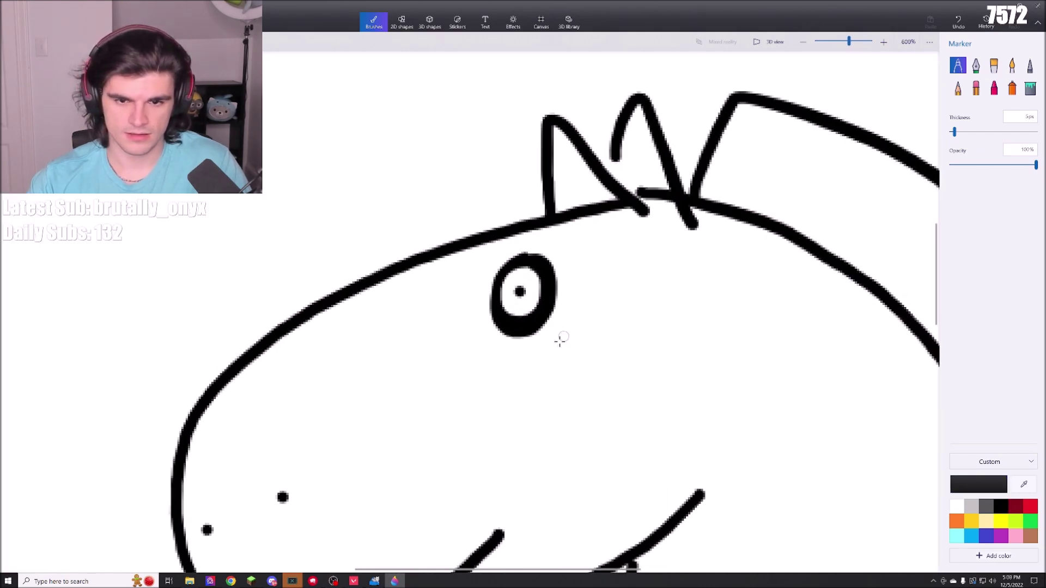
scroll(539, 311, up, 3)
key(ctrl+z)
key(ctrl+z)
scroll(528, 300, up, 2)
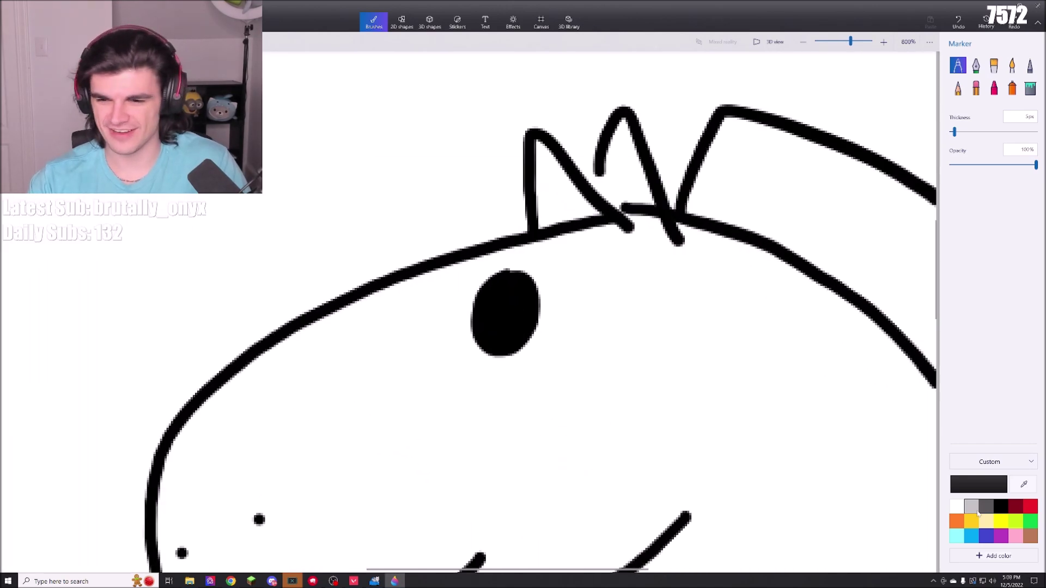
Paint the inside of the eye white up to a thin black outline and draw a solid black oval pupil in it.
click(957, 507)
scroll(572, 334, up, 3)
mouse_move(439, 224)
mouse_down()
mouse_move(405, 239)
mouse_move(394, 262)
mouse_move(391, 327)
mouse_move(412, 353)
mouse_move(437, 349)
mouse_move(474, 313)
mouse_move(469, 245)
mouse_move(451, 233)
mouse_move(413, 240)
mouse_move(396, 308)
mouse_move(455, 304)
mouse_move(437, 244)
mouse_move(449, 313)
mouse_move(401, 291)
mouse_move(441, 284)
mouse_move(451, 332)
mouse_move(444, 316)
mouse_move(461, 303)
mouse_move(463, 326)
mouse_move(467, 295)
mouse_move(461, 241)
mouse_move(412, 265)
mouse_move(416, 344)
mouse_up()
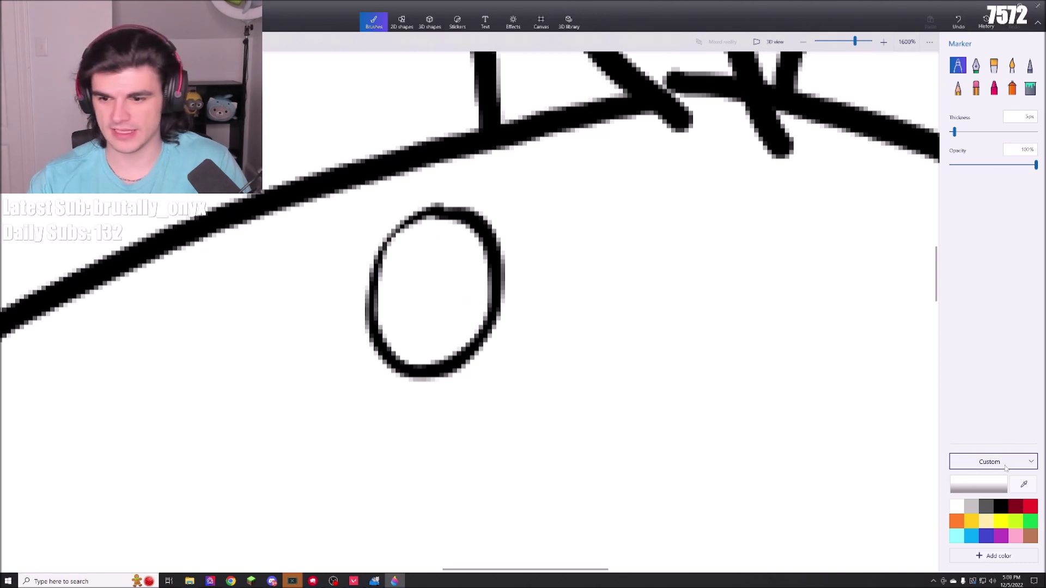
click(1001, 506)
mouse_move(436, 249)
mouse_down()
mouse_move(406, 274)
mouse_move(428, 328)
mouse_move(434, 246)
mouse_move(426, 322)
mouse_move(430, 267)
mouse_up()
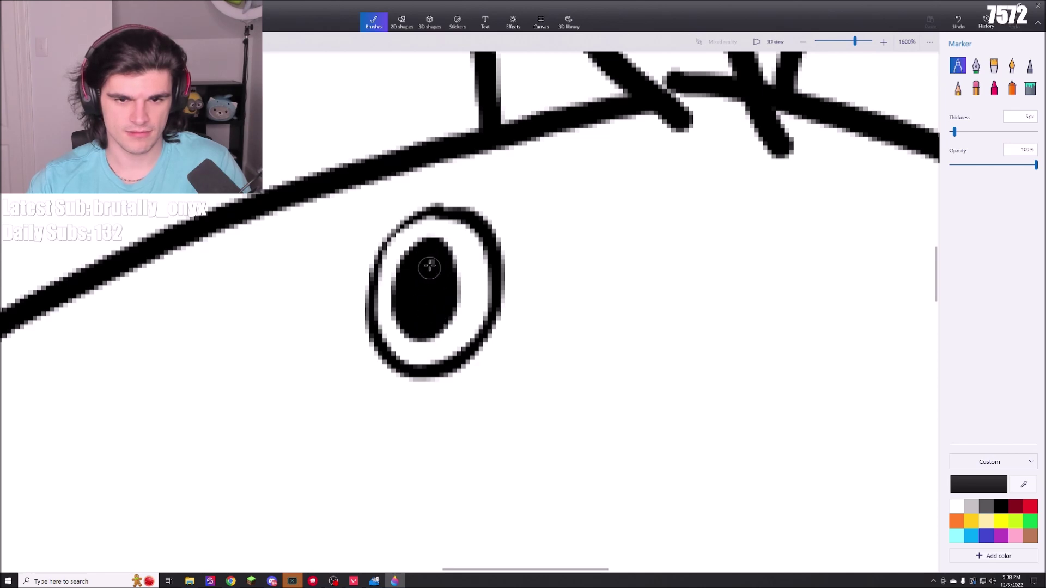
Draw a short arched black eyebrow just above the eye.
drag(375, 214, 462, 182)
scroll(410, 289, down, 5)
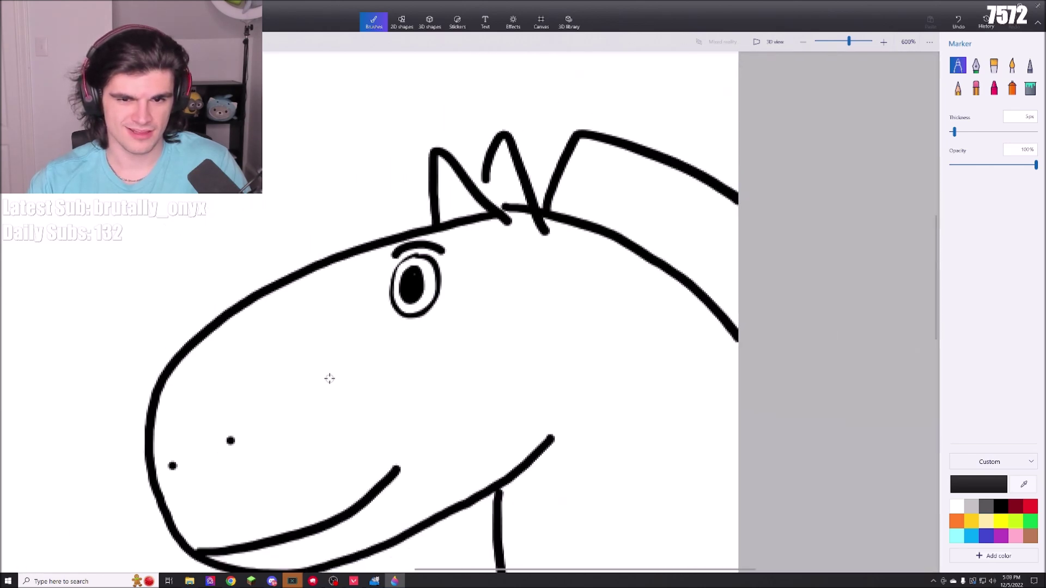
scroll(477, 385, up, 4)
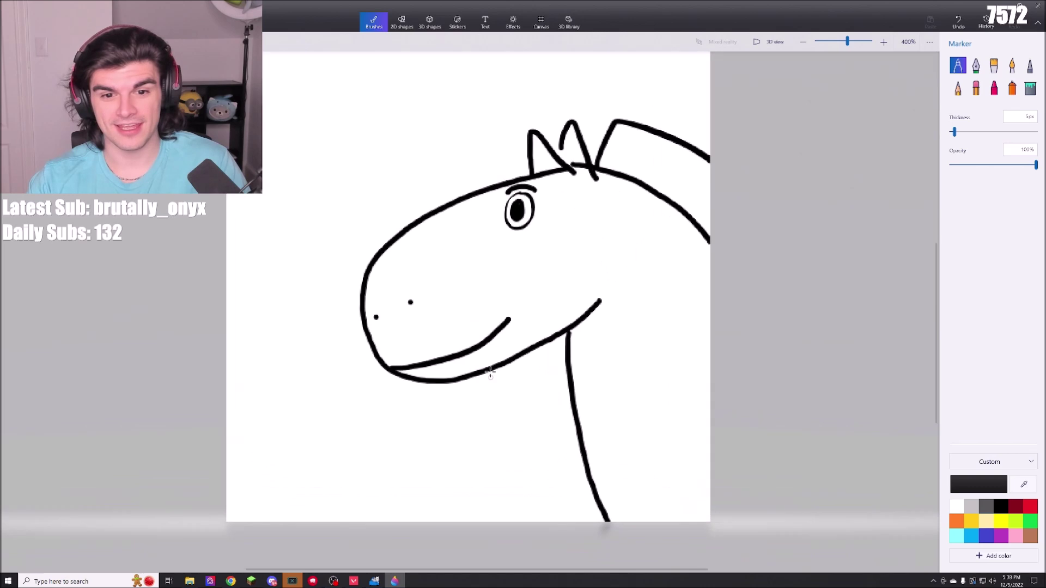
Draw a row of short curved hair strokes inside the mane band along the back of the neck.
scroll(546, 388, down, 2)
mouse_move(592, 220)
mouse_down()
mouse_move(605, 195)
mouse_move(619, 216)
mouse_move(640, 206)
mouse_move(647, 223)
mouse_move(672, 233)
mouse_up()
scroll(593, 341, down, 3)
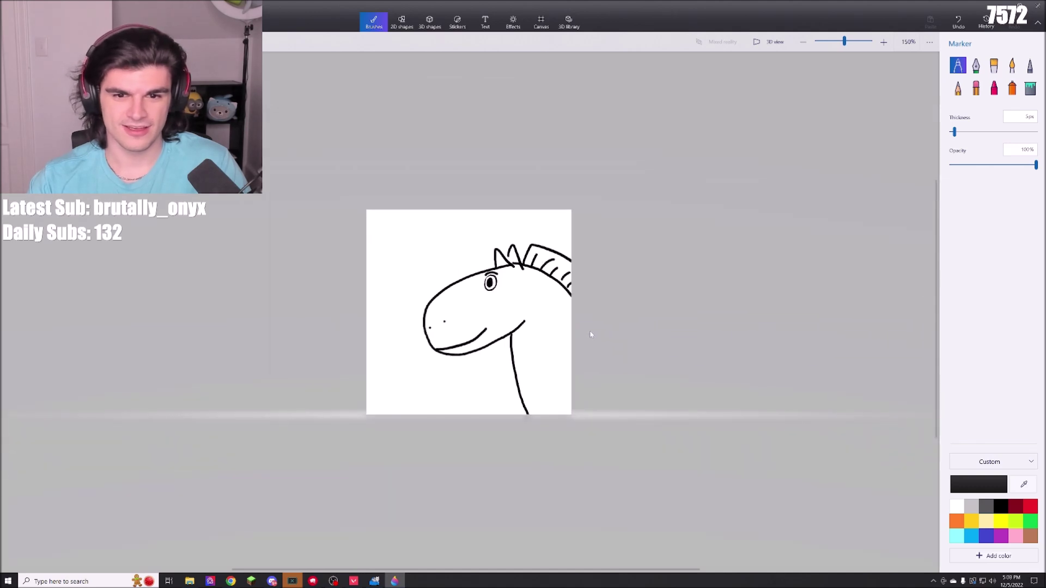
Try a flatter line along the bridge of the snout, from near the eye to the nose, and undo it.
scroll(488, 333, up, 3)
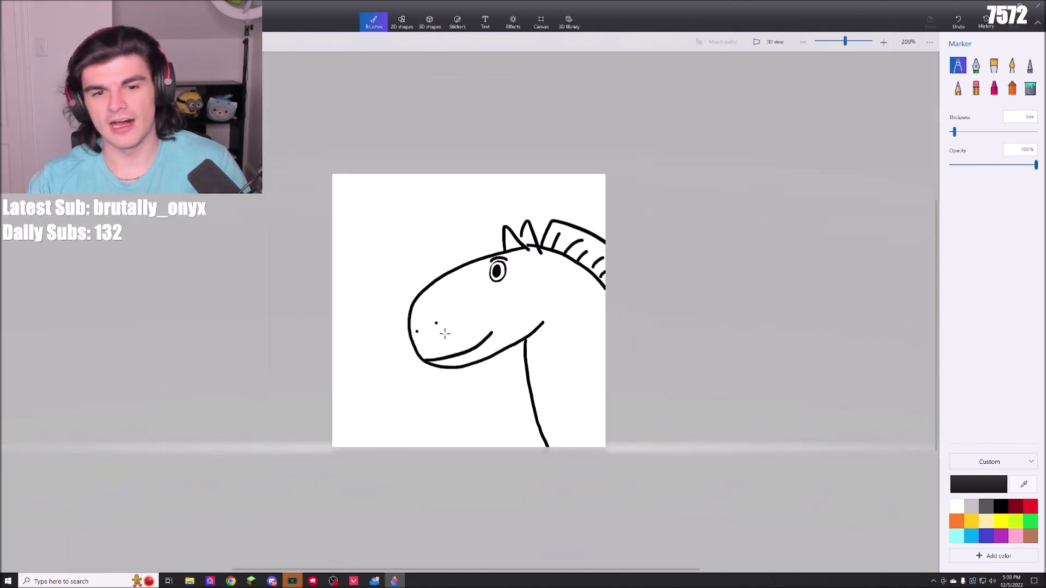
drag(465, 229, 377, 312)
key(ctrl+z)
drag(485, 224, 379, 307)
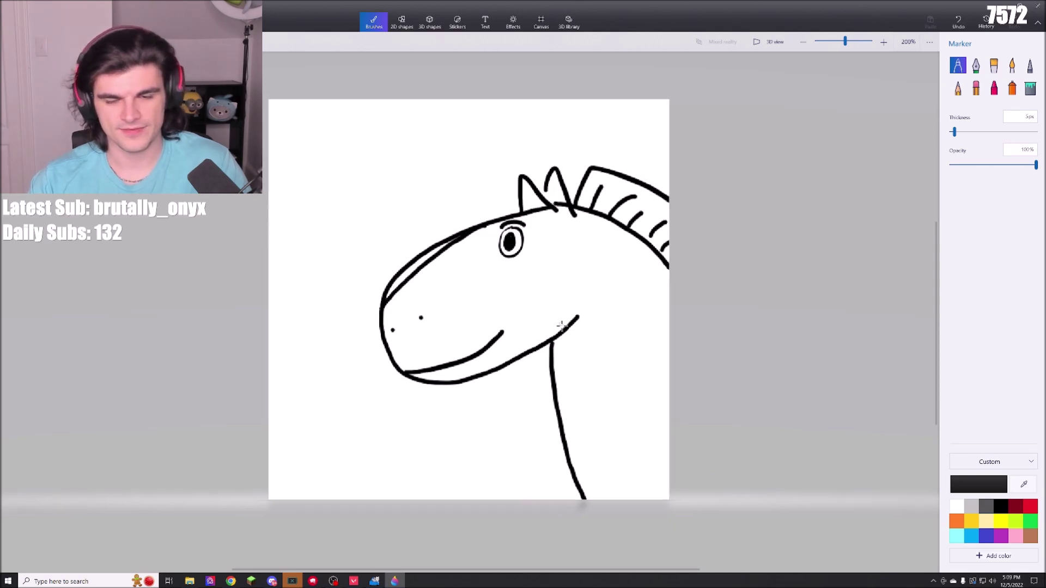
key(ctrl+z)
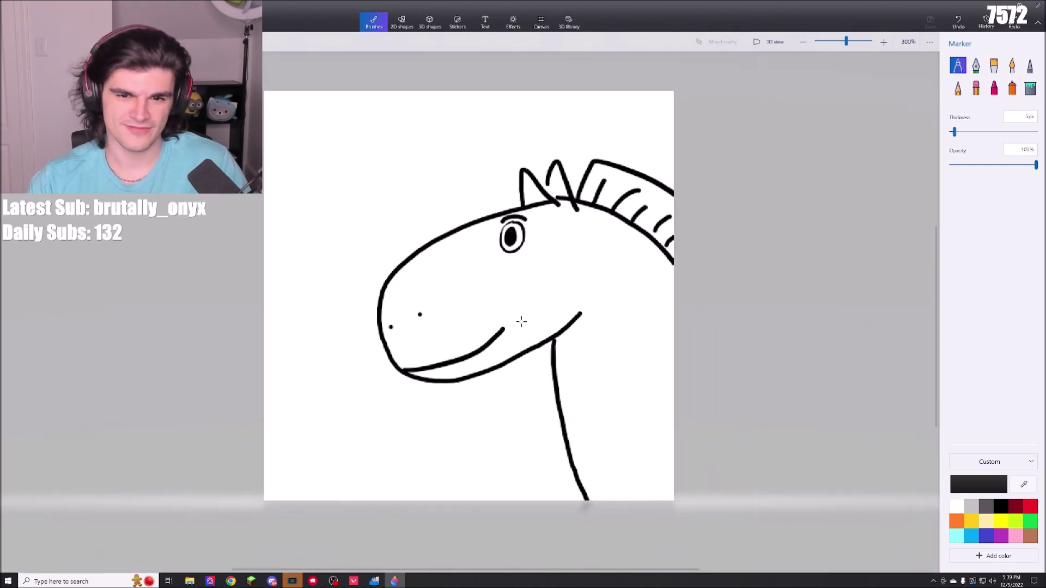
Examine the horse head drawing as a whole and up close around the muzzle and eye.
scroll(521, 322, down, 5)
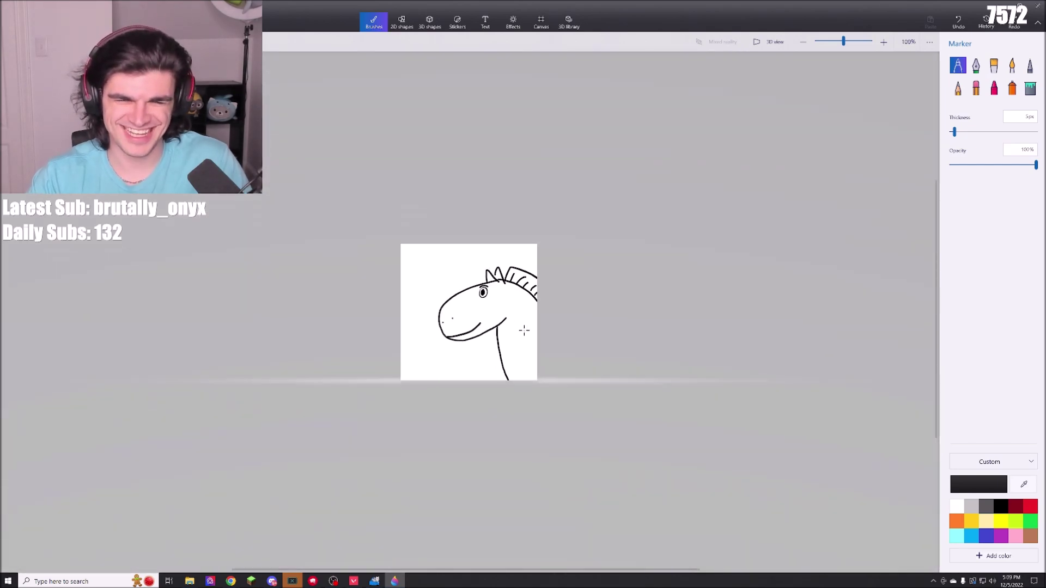
scroll(524, 330, up, 10)
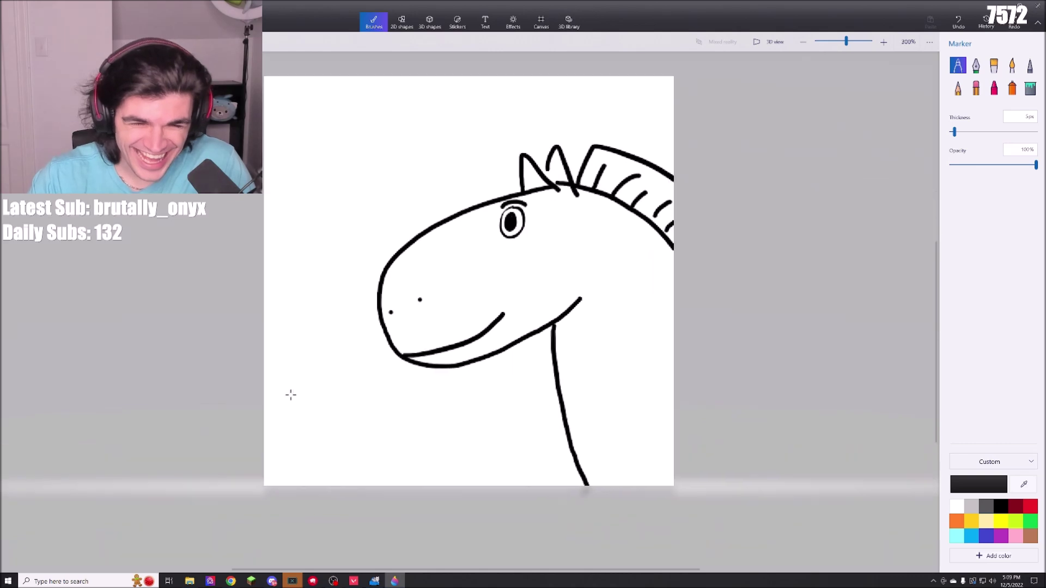
scroll(362, 316, up, 1)
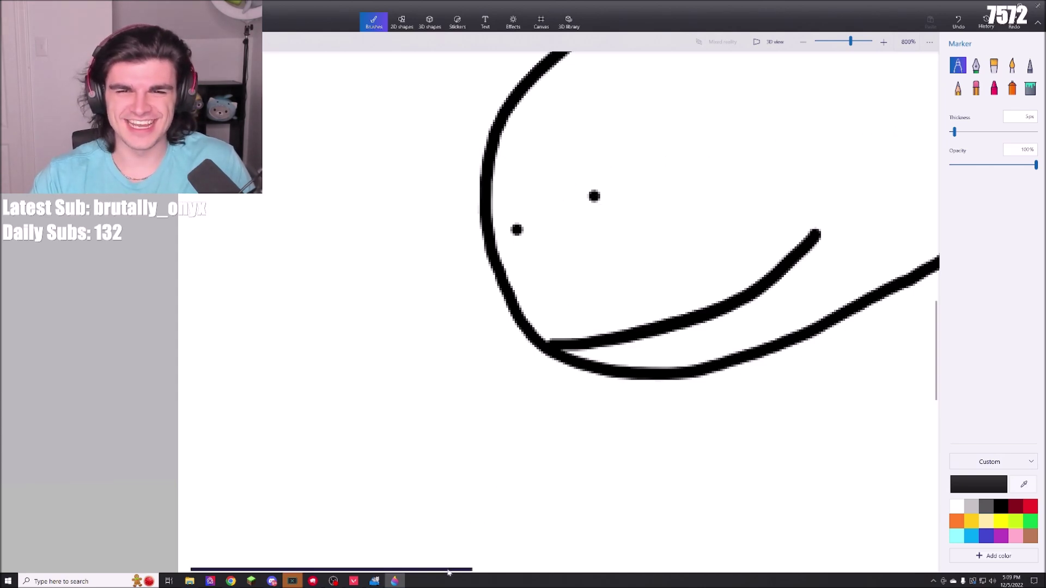
scroll(658, 321, down, 3)
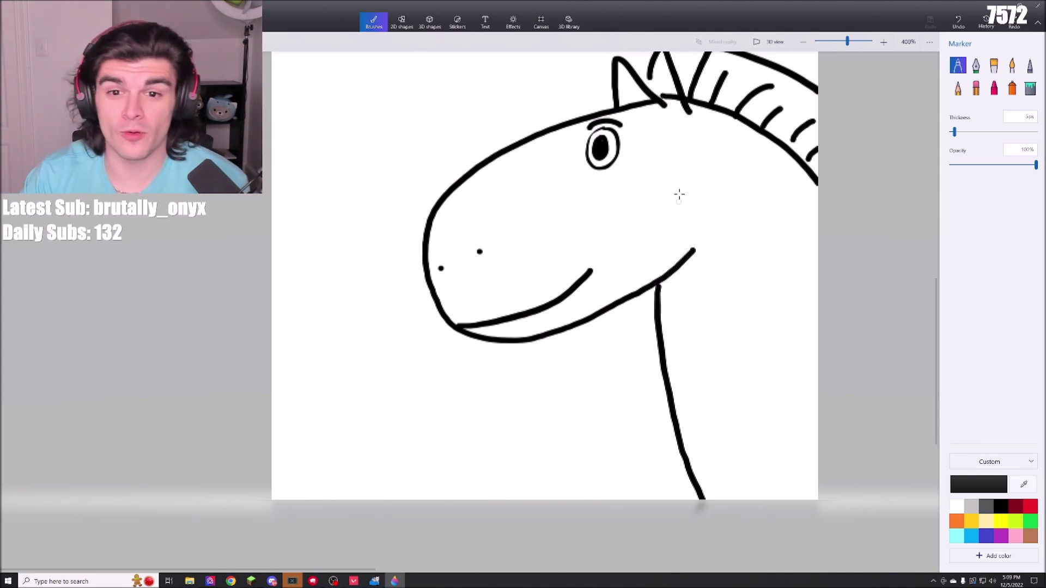
scroll(606, 161, down, 1)
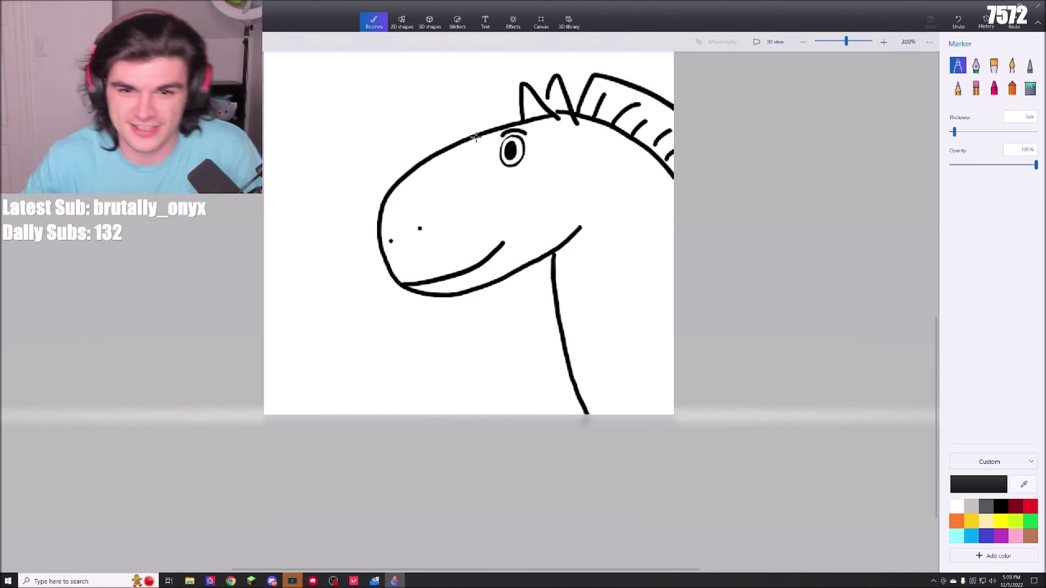
scroll(472, 172, up, 3)
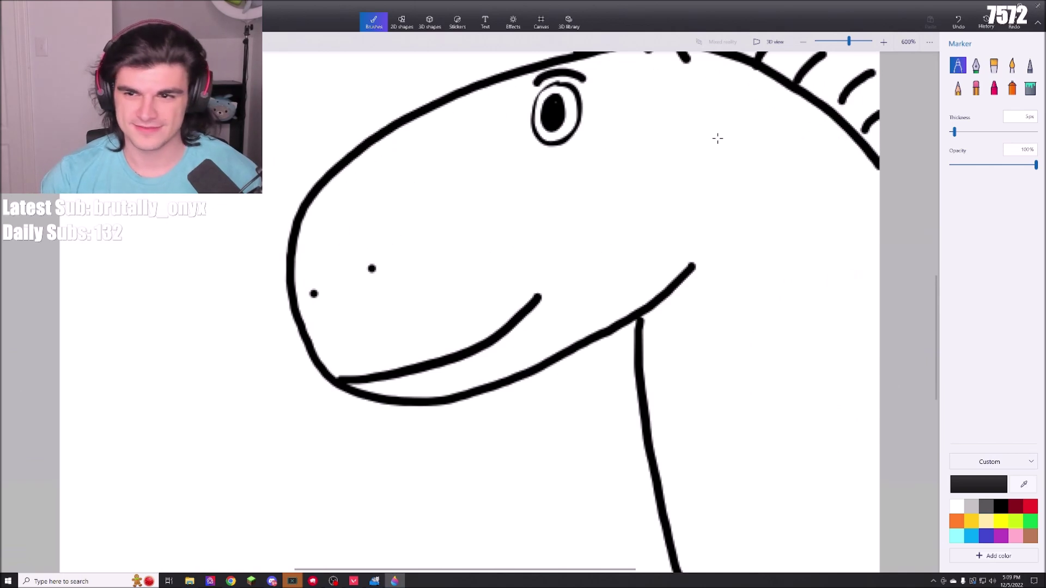
scroll(621, 174, down, 2)
scroll(599, 153, down, 2)
scroll(507, 66, up, 1)
scroll(523, 93, down, 3)
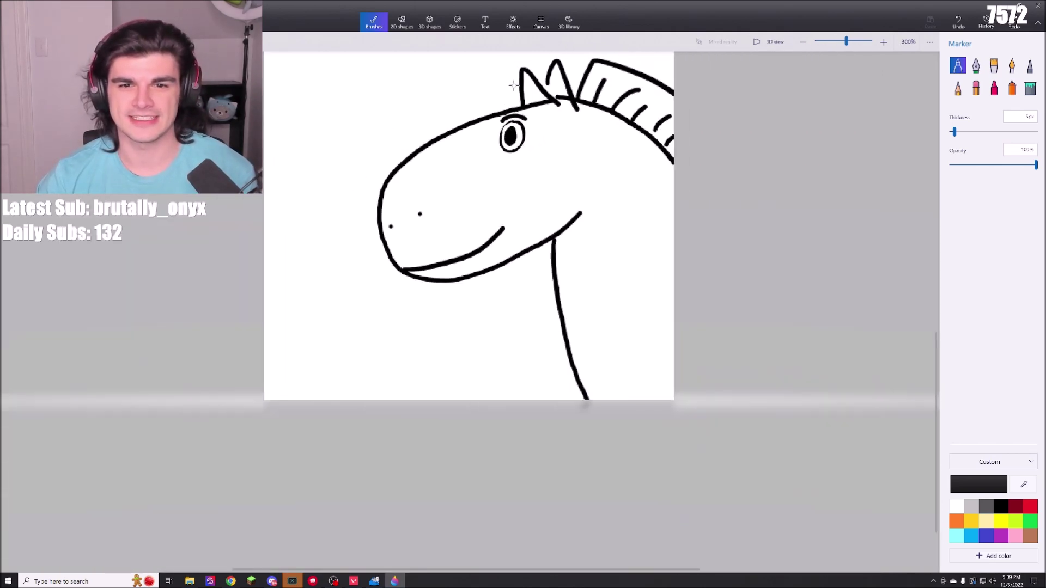
Extend the front line of the second ear down to meet the first ear.
scroll(548, 190, up, 1)
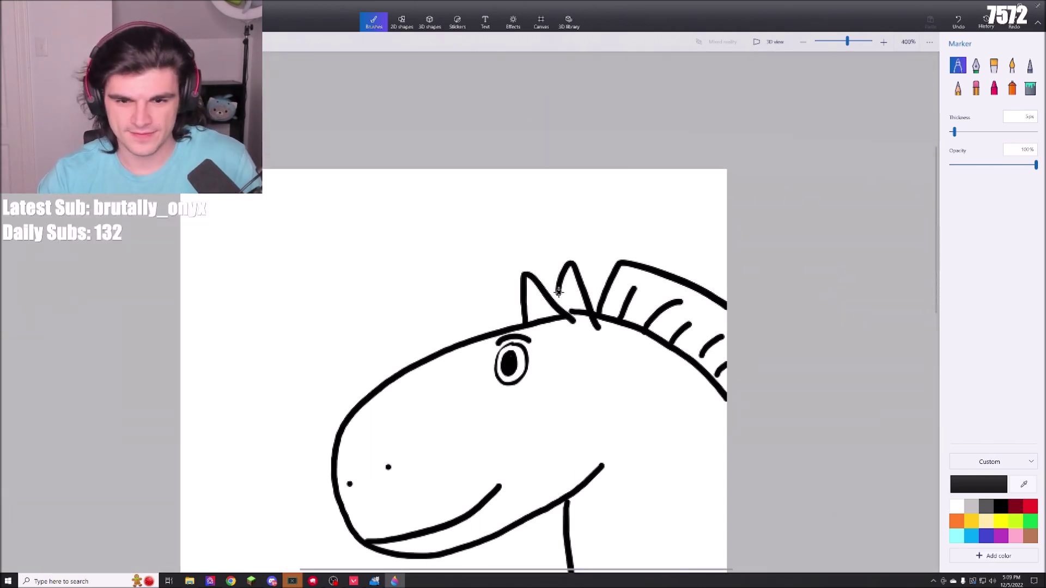
scroll(561, 360, down, 2)
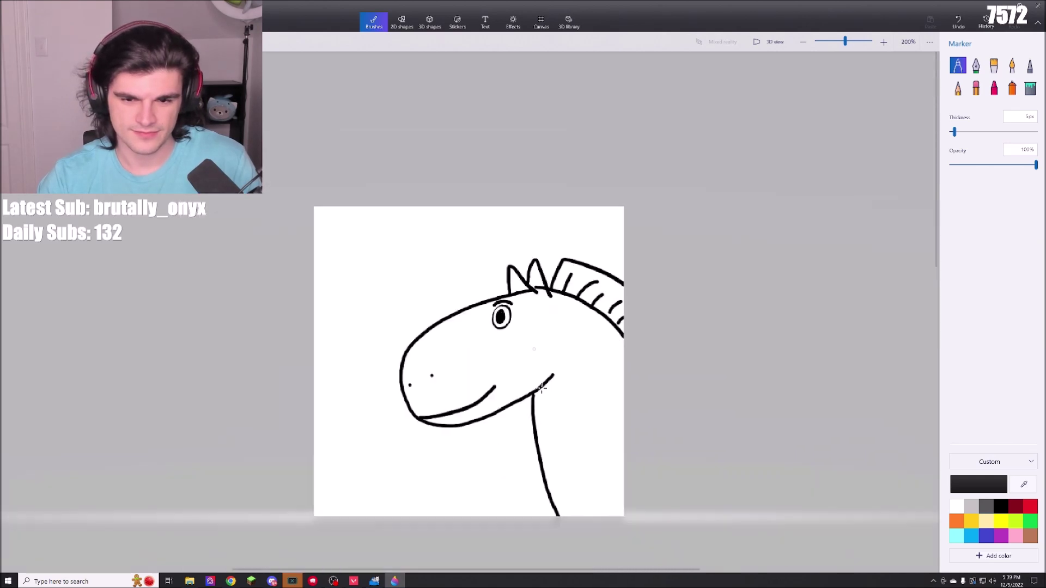
scroll(514, 318, up, 2)
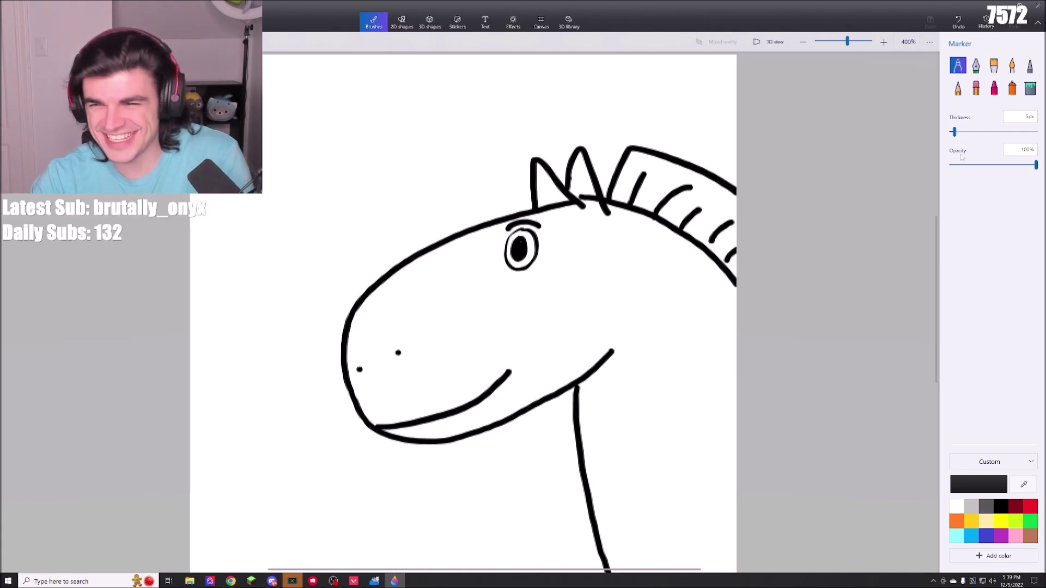
Erase the nostril dot farther from the nose tip, keeping only the one near the muzzle outline.
click(976, 87)
drag(400, 352, 411, 350)
scroll(491, 308, down, 3)
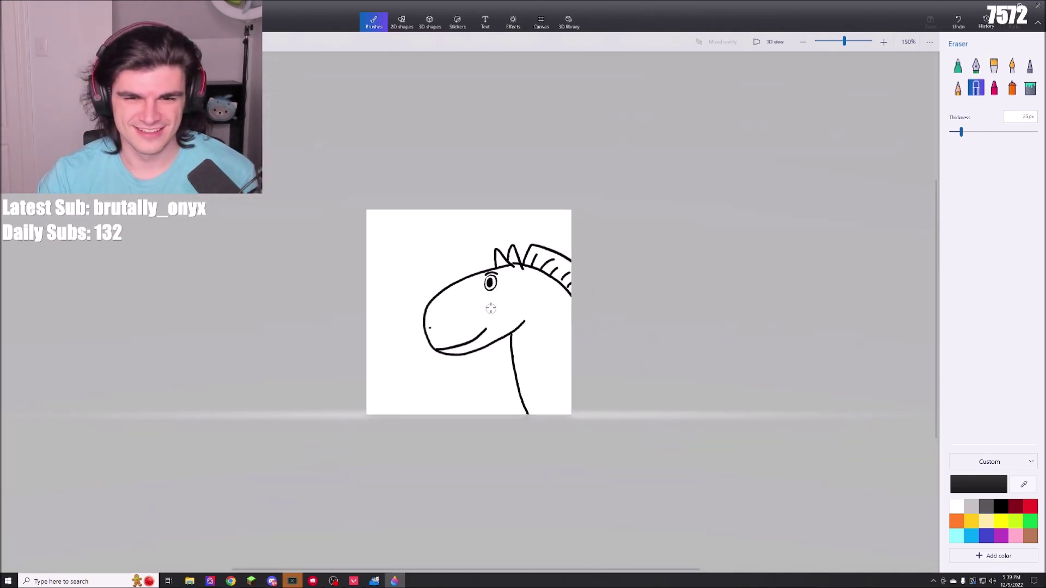
scroll(491, 308, up, 5)
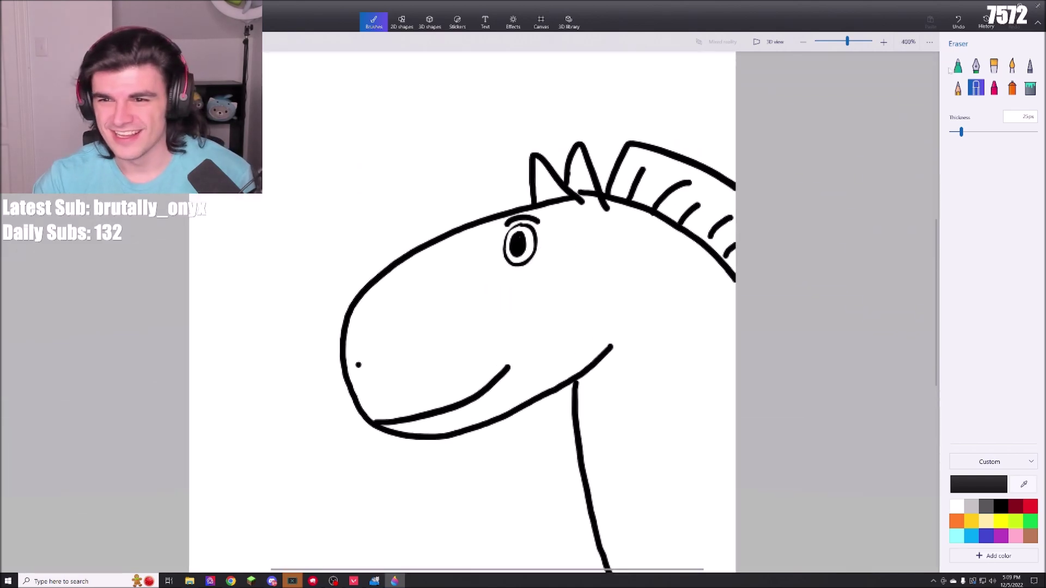
Draw a slanted black brow stroke with the Marker across the eyebrow, sloping down toward the snout.
click(957, 65)
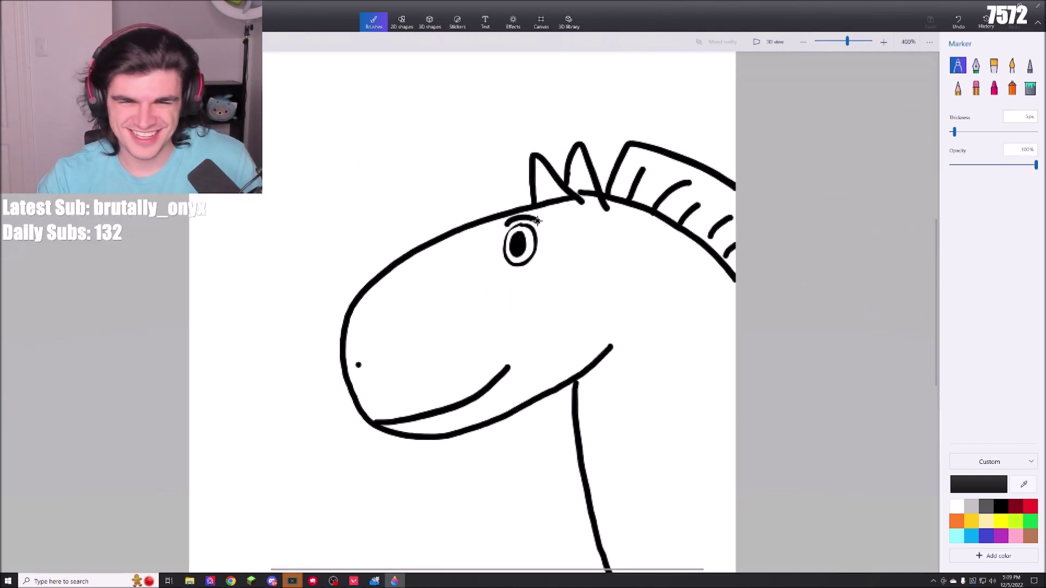
scroll(538, 220, up, 3)
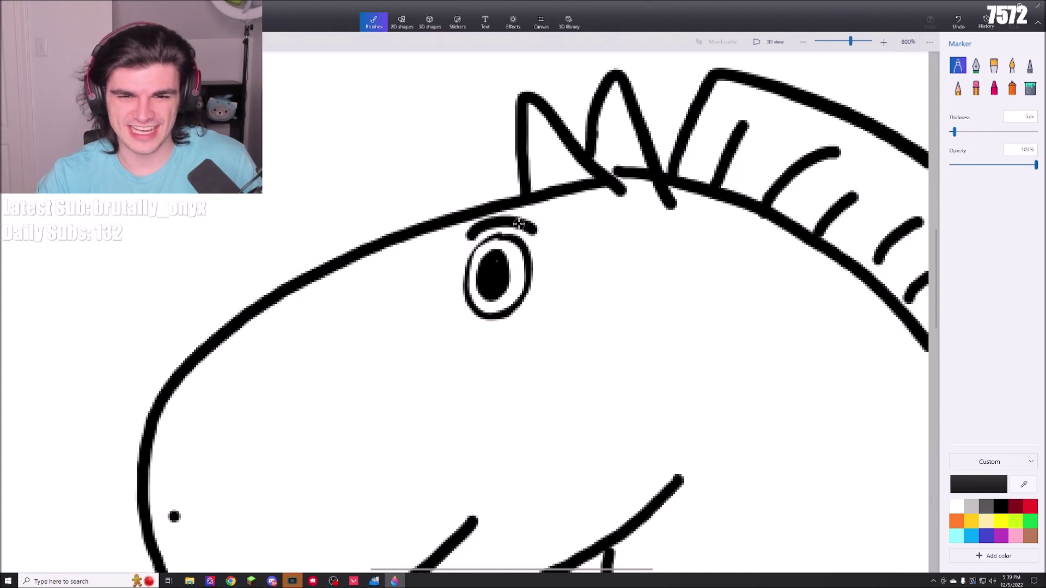
drag(537, 215, 458, 261)
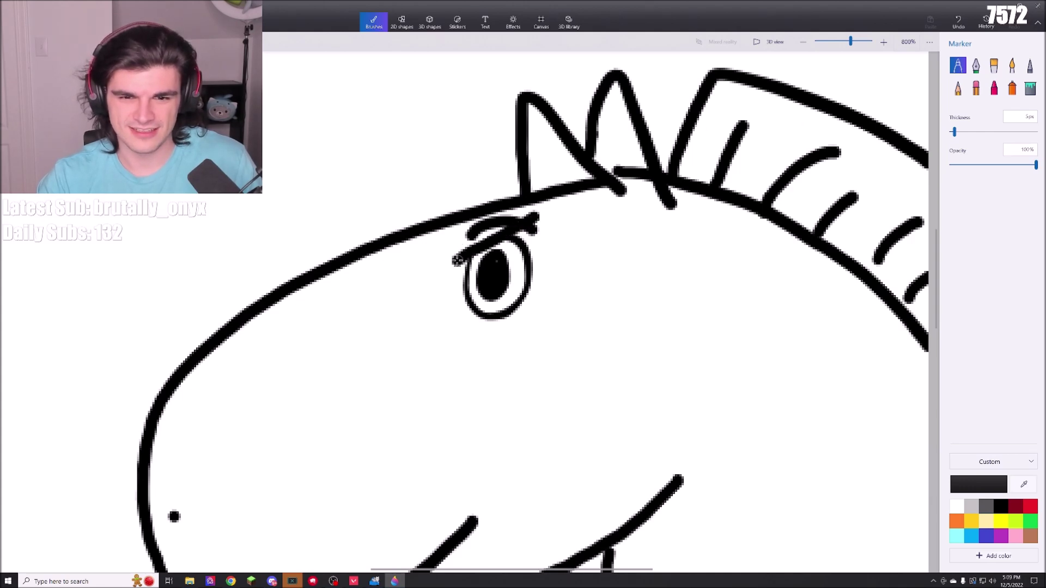
scroll(610, 275, down, 2)
scroll(609, 273, up, 1)
scroll(609, 256, down, 1)
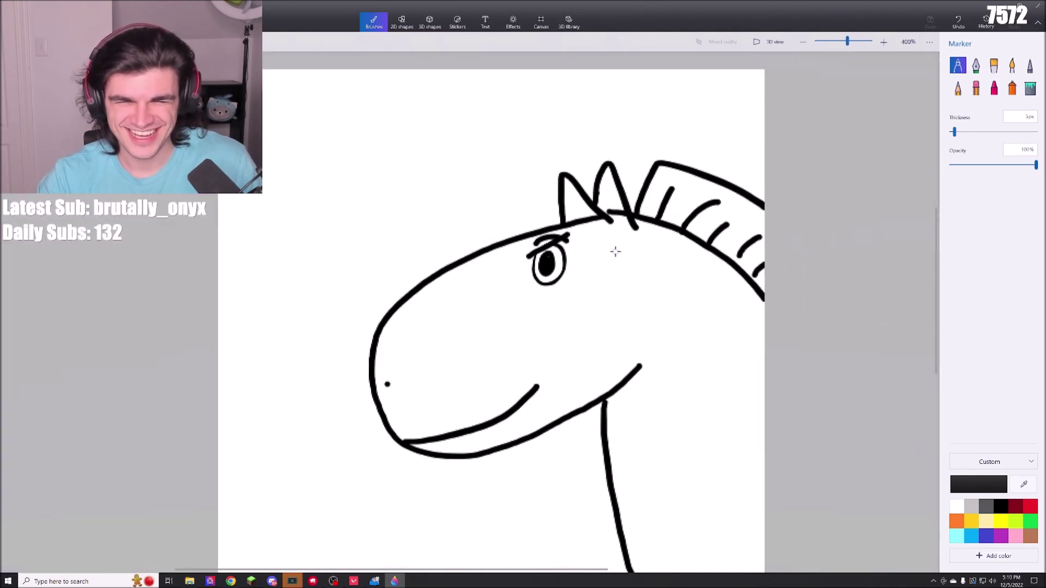
Add a short curved stroke on the snout side joining the lower end of the slanted brow.
scroll(622, 246, up, 3)
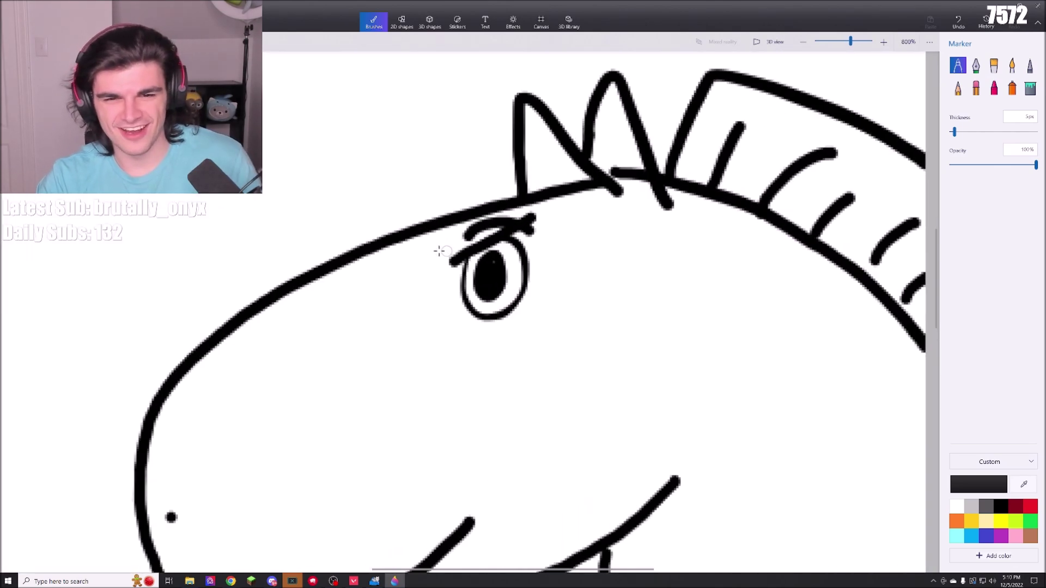
drag(426, 244, 463, 260)
scroll(627, 245, down, 3)
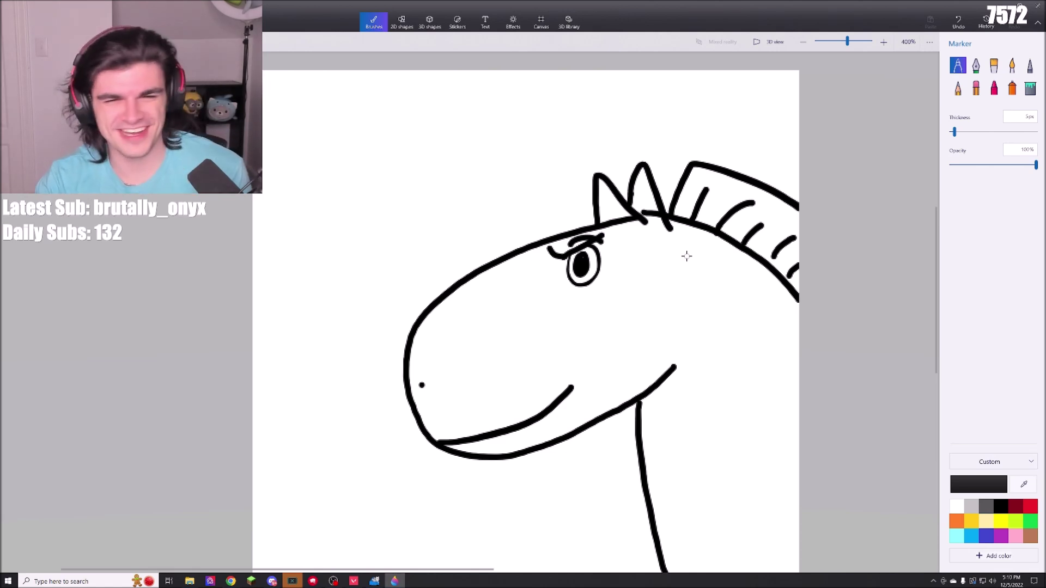
scroll(686, 256, down, 5)
scroll(626, 272, up, 4)
scroll(536, 334, down, 2)
scroll(469, 348, up, 3)
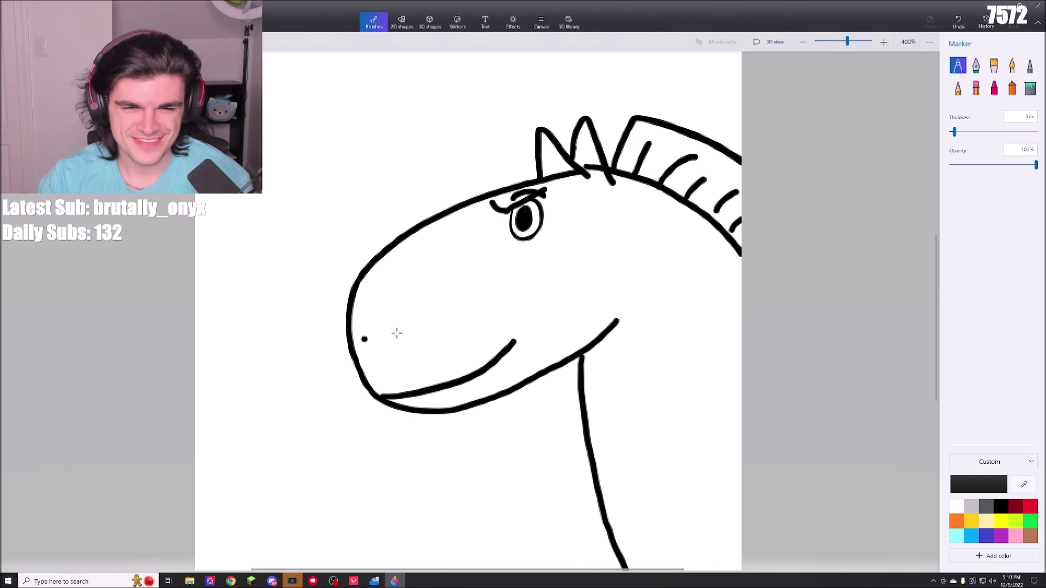
Try enlarging the nostril into a black oval and adding a second one just outside the nose outline.
scroll(469, 317, down, 1)
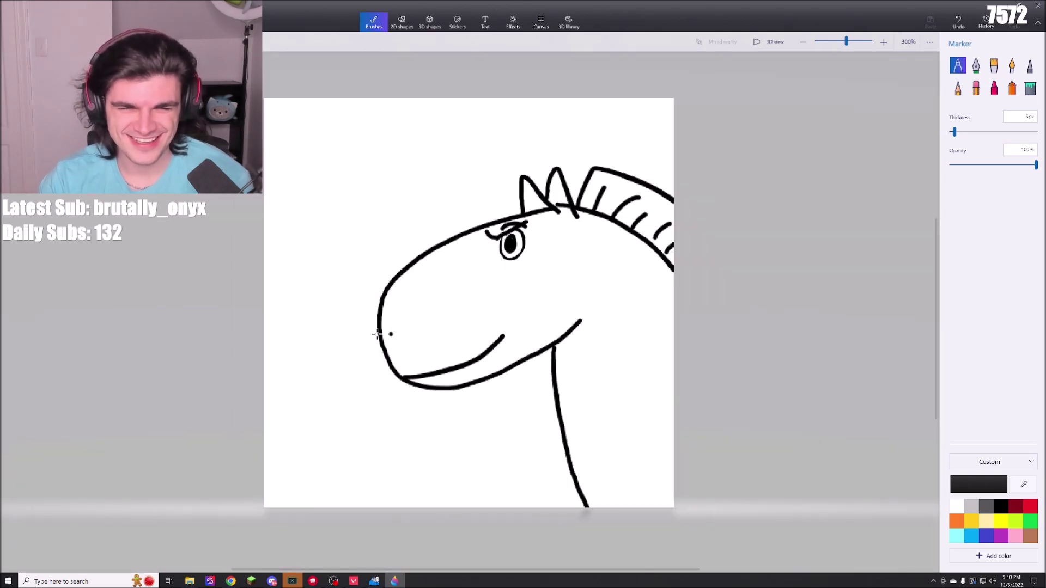
drag(377, 333, 391, 338)
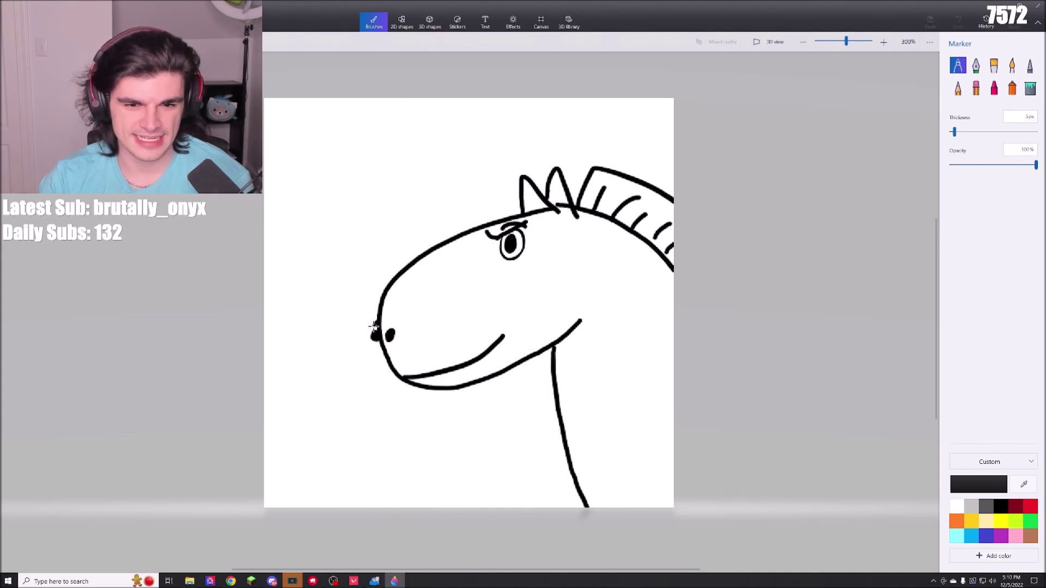
mouse_move(373, 332)
mouse_down()
mouse_move(378, 322)
mouse_move(397, 327)
mouse_move(381, 348)
mouse_move(370, 333)
mouse_up()
scroll(493, 306, down, 2)
scroll(434, 325, up, 5)
key(ctrl+z)
key(ctrl+z)
key(ctrl+z)
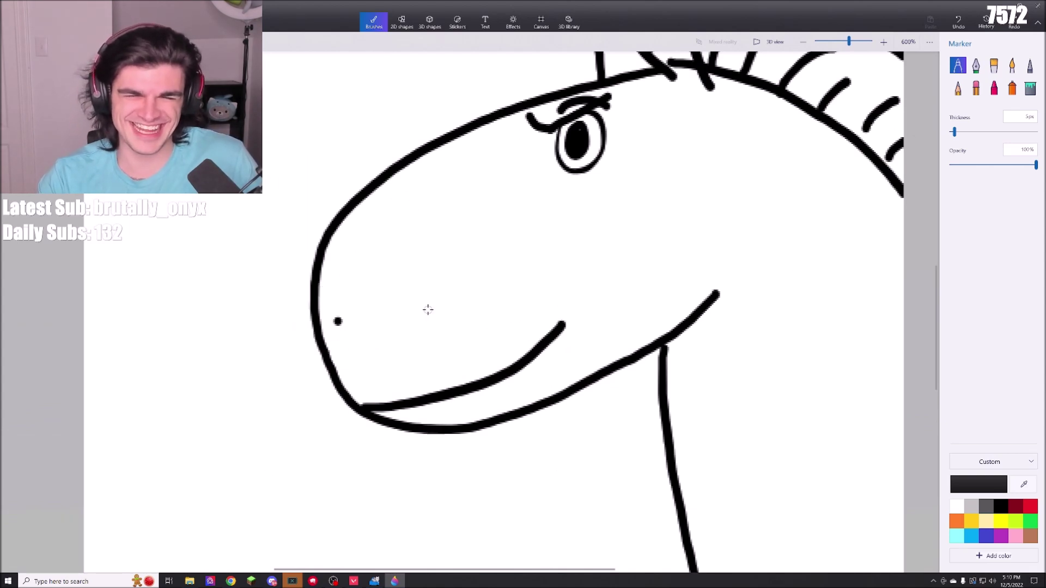
Fill the horse's head and neck with brown and its mane with black.
scroll(427, 308, down, 5)
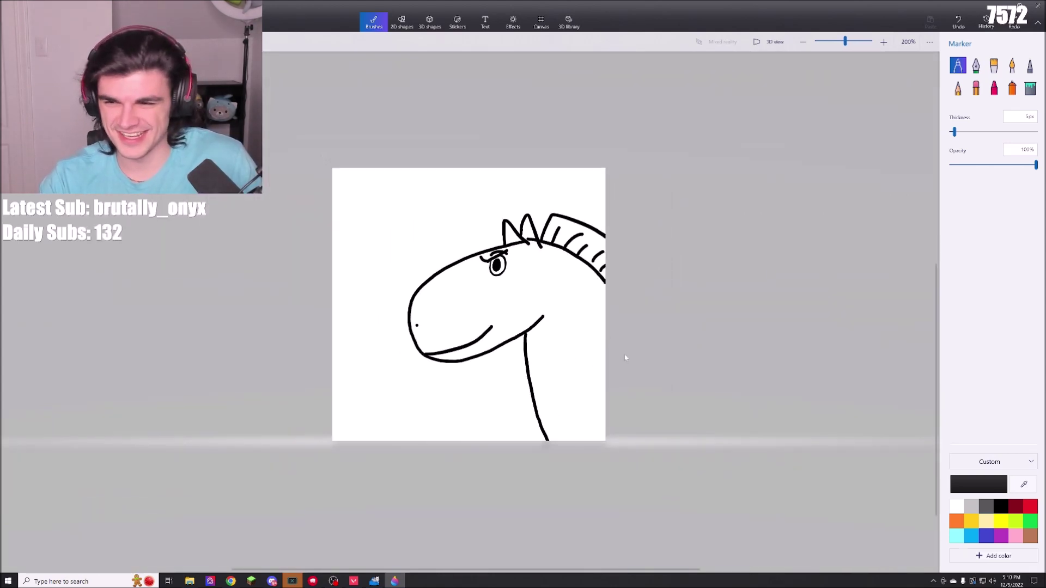
click(1030, 537)
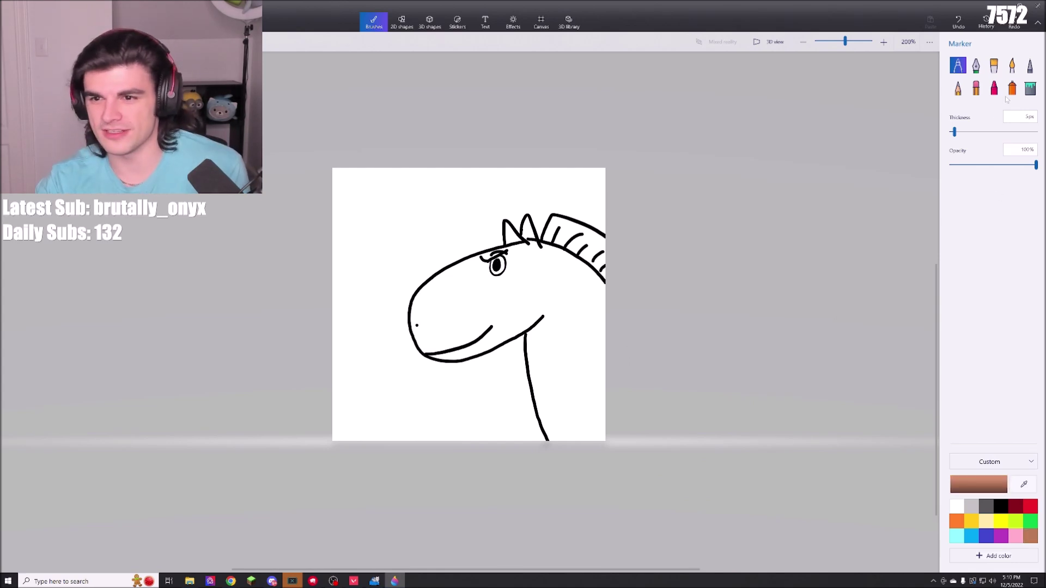
click(1030, 88)
click(512, 282)
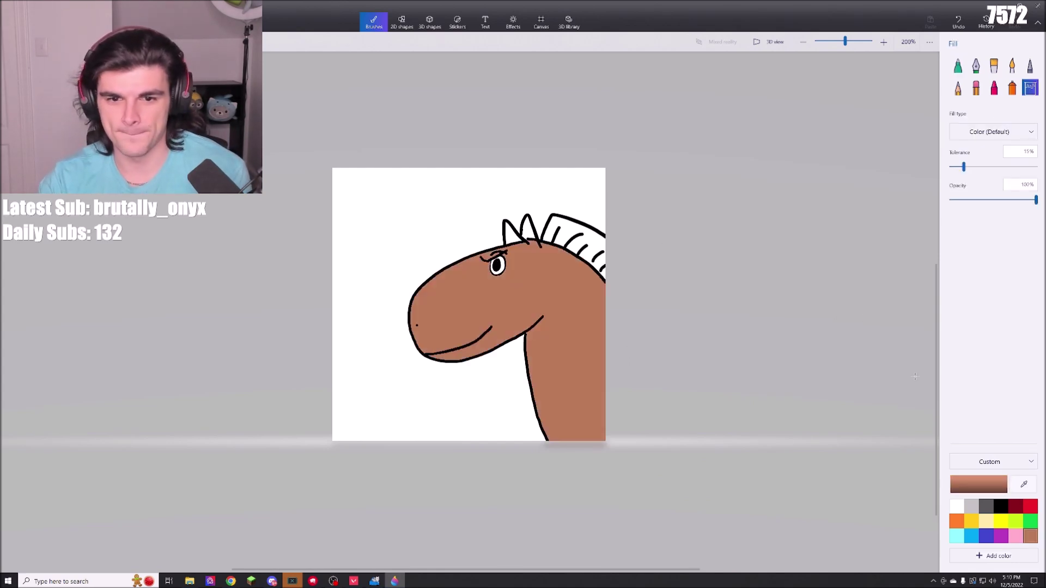
click(1000, 506)
click(575, 232)
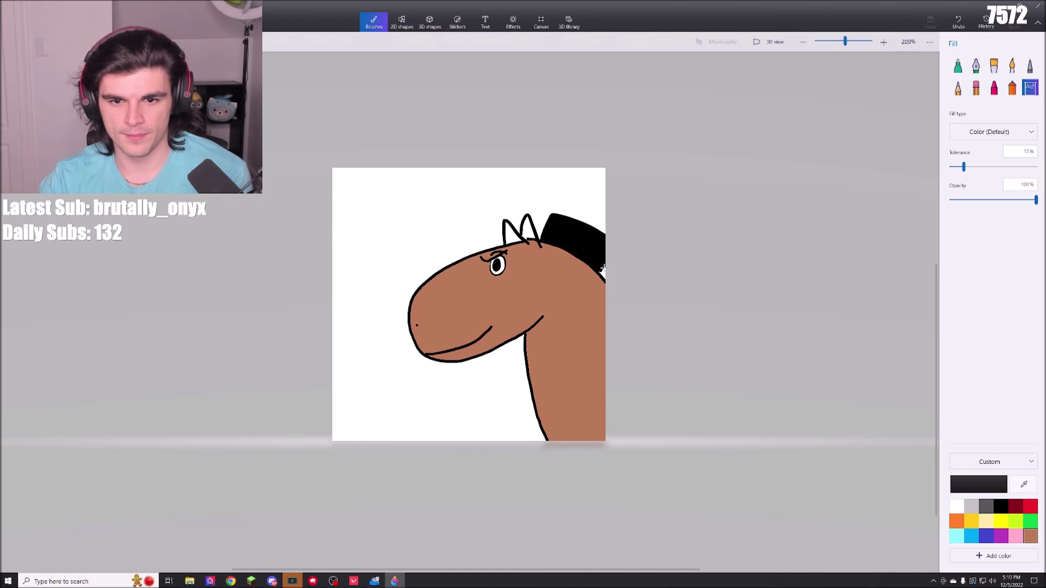
scroll(649, 270, down, 1)
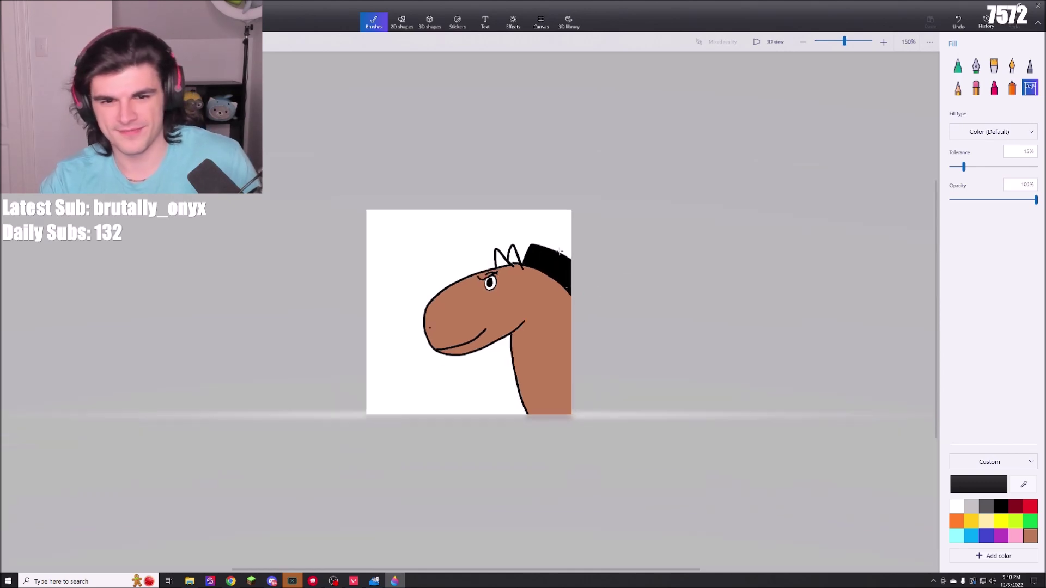
scroll(599, 257, up, 2)
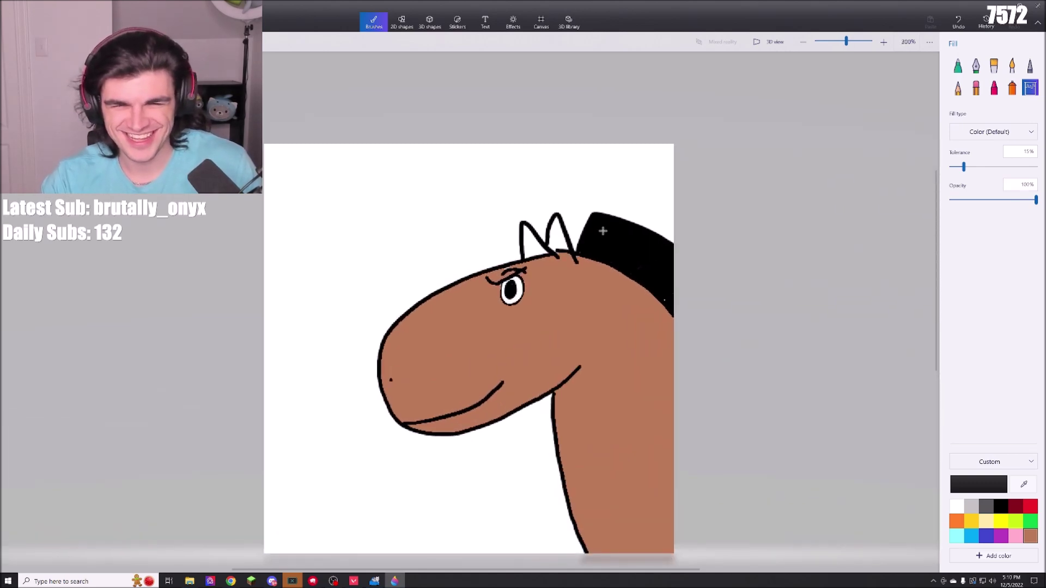
Fill both of the horse's ears with brown.
click(1030, 536)
click(535, 240)
click(565, 239)
key(ctrl+z)
click(561, 239)
scroll(598, 292, down, 1)
scroll(598, 293, down, 1)
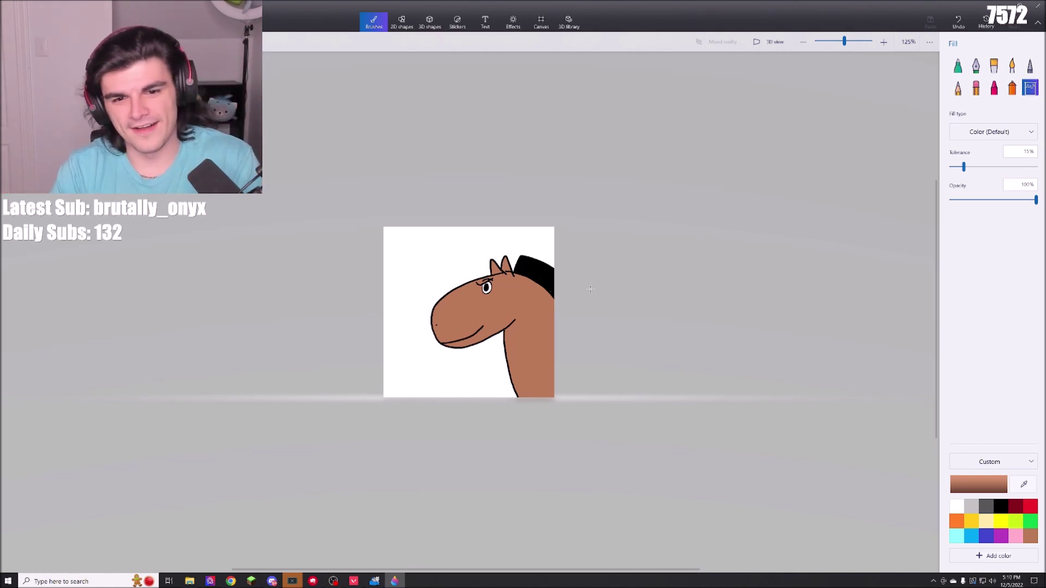
Undo the fills, face details, ears, mane and back line until only the muzzle outline and front neck line remain.
scroll(490, 316, up, 5)
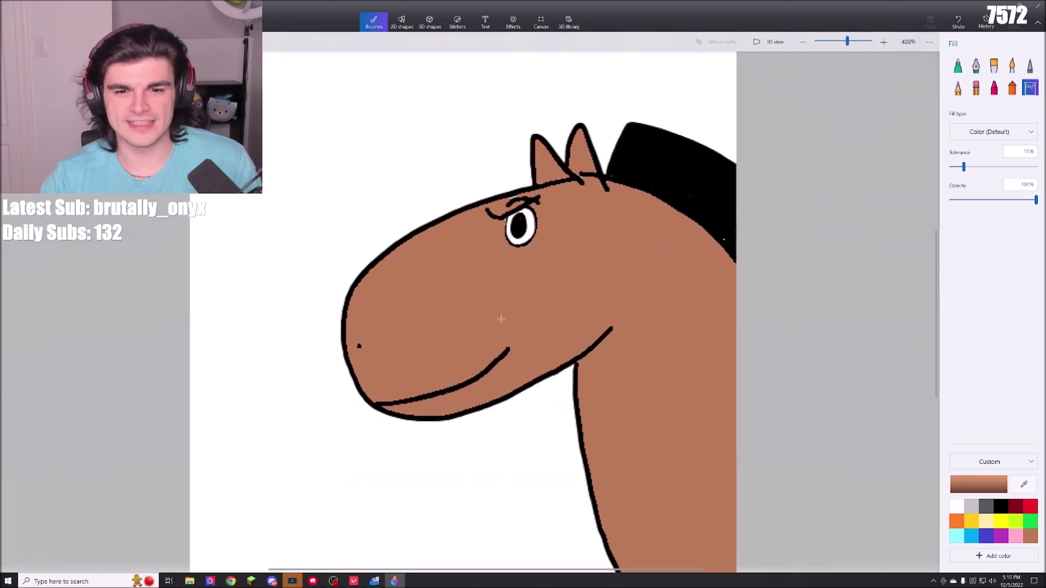
key(ctrl+z)
key(ctrl+z)
key(ctrl+z)
key(ctrl+z)
key(ctrl+z)
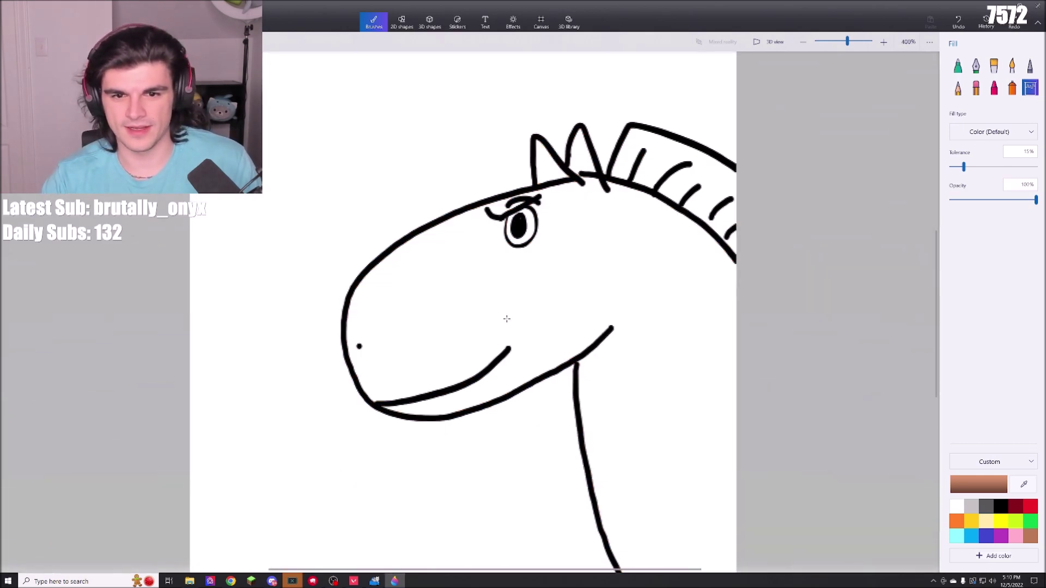
key(ctrl+z)
key(ctrl+z)
key(ctrl+z)
key(ctrl+z)
key(ctrl+z)
key(ctrl+z)
key(ctrl+z)
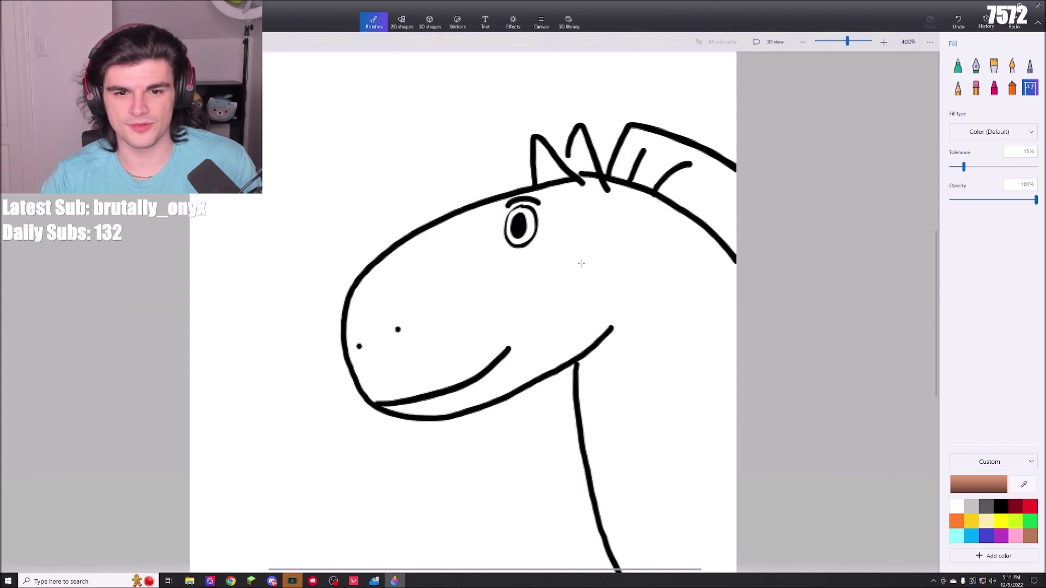
key(ctrl+z)
key(ctrl+z)
key(ctrl+z)
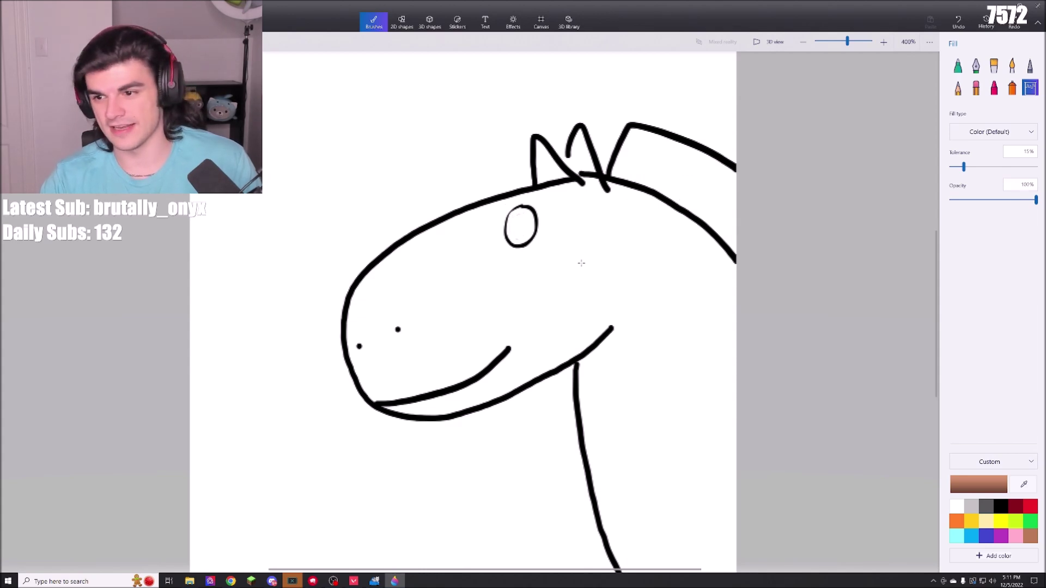
key(ctrl+z)
key(ctrl+z)
key(ctrl+z)
key(ctrl+z)
key(ctrl+z)
key(ctrl+z)
key(ctrl+z)
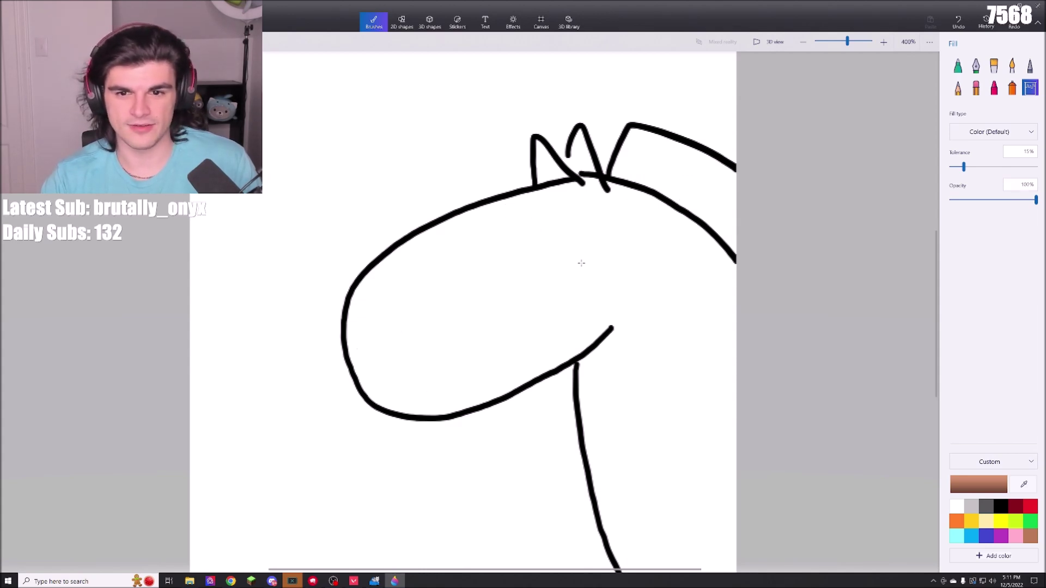
key(ctrl+z)
key(ctrl+z)
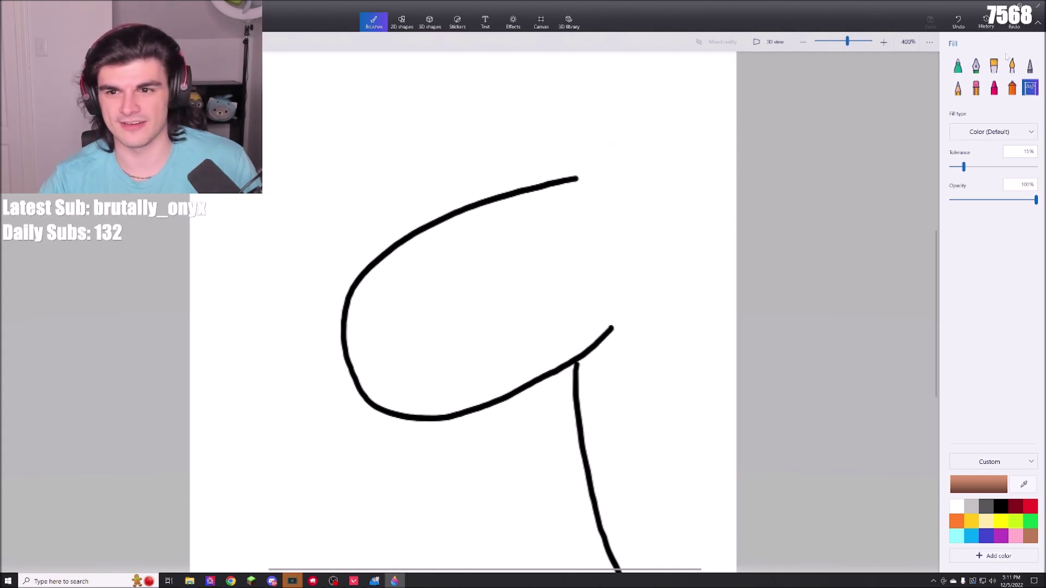
Switch to the Marker in black at 7 px thickness and undo the remaining neck and muzzle strokes to clear the canvas.
click(958, 65)
click(1000, 506)
key(ctrl+z)
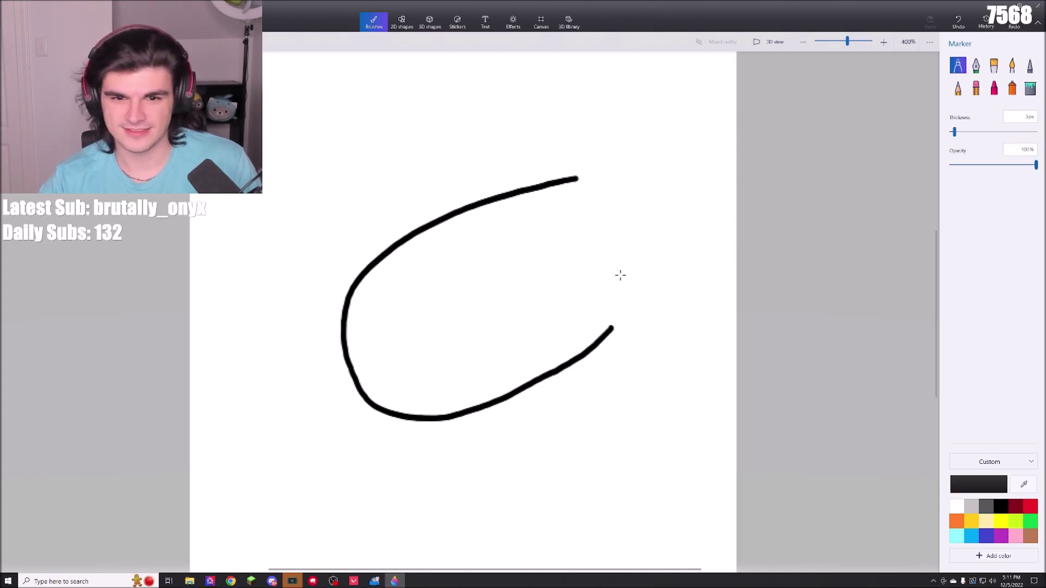
key(ctrl+z)
click(956, 132)
scroll(685, 196, down, 2)
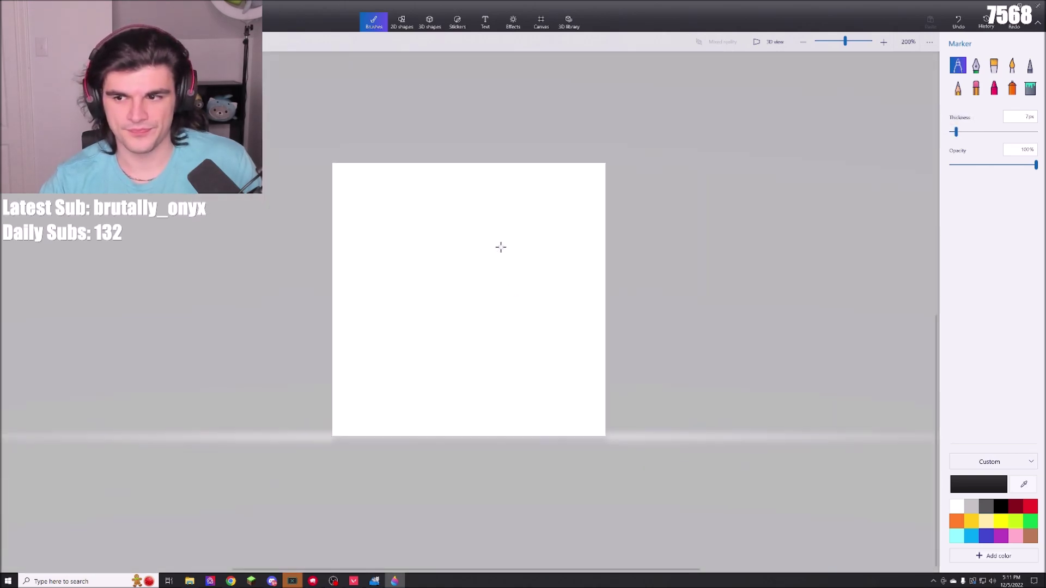
Draw the front of a truck with a large rectangular grille, a curved body edge and two wheels beneath it.
scroll(499, 247, up, 1)
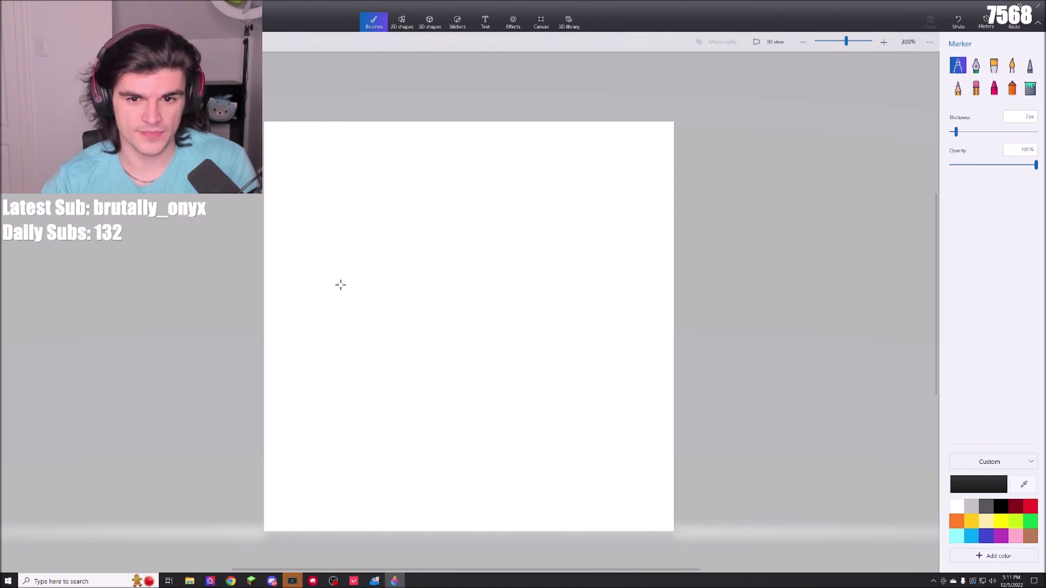
mouse_move(341, 299)
mouse_down()
mouse_move(544, 297)
mouse_move(542, 358)
mouse_move(426, 388)
mouse_move(312, 382)
mouse_move(322, 303)
mouse_move(350, 297)
mouse_up()
mouse_move(293, 404)
mouse_down()
mouse_move(363, 432)
mouse_move(462, 438)
mouse_move(516, 430)
mouse_move(628, 375)
mouse_move(669, 374)
mouse_move(608, 383)
mouse_move(572, 429)
mouse_move(591, 471)
mouse_move(651, 461)
mouse_move(676, 422)
mouse_move(656, 379)
mouse_move(616, 380)
mouse_up()
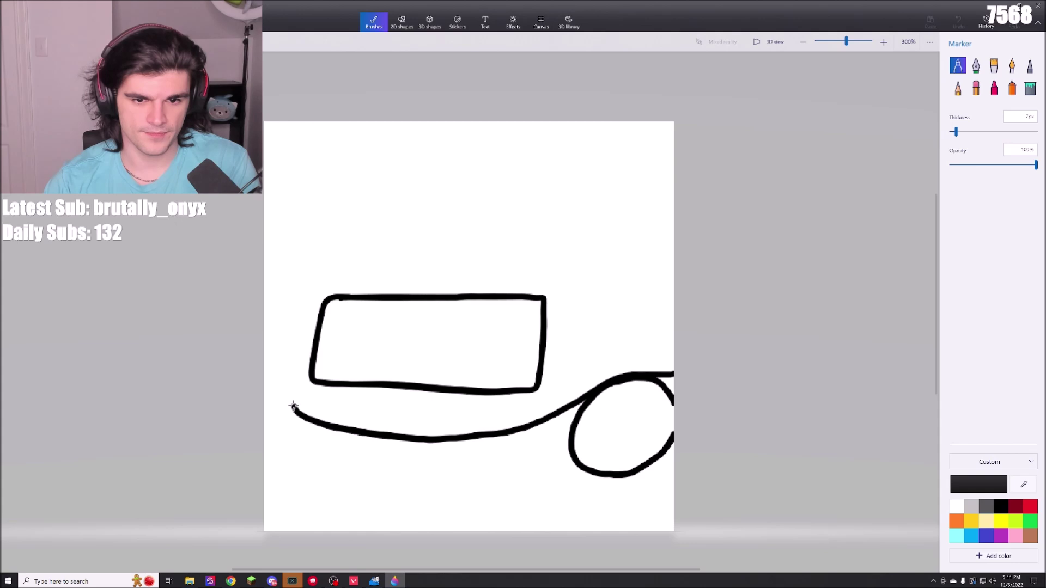
mouse_move(291, 403)
mouse_down()
mouse_move(283, 340)
mouse_move(296, 287)
mouse_move(337, 264)
mouse_move(302, 424)
mouse_move(322, 468)
mouse_move(388, 437)
mouse_up()
Draw the truck's hood and rounded cab outline, continuing with a slanted line up to the canvas edge.
mouse_move(326, 266)
mouse_down()
mouse_move(392, 255)
mouse_move(418, 178)
mouse_move(462, 167)
mouse_move(558, 169)
mouse_move(580, 198)
mouse_move(584, 256)
mouse_up()
key(ctrl+z)
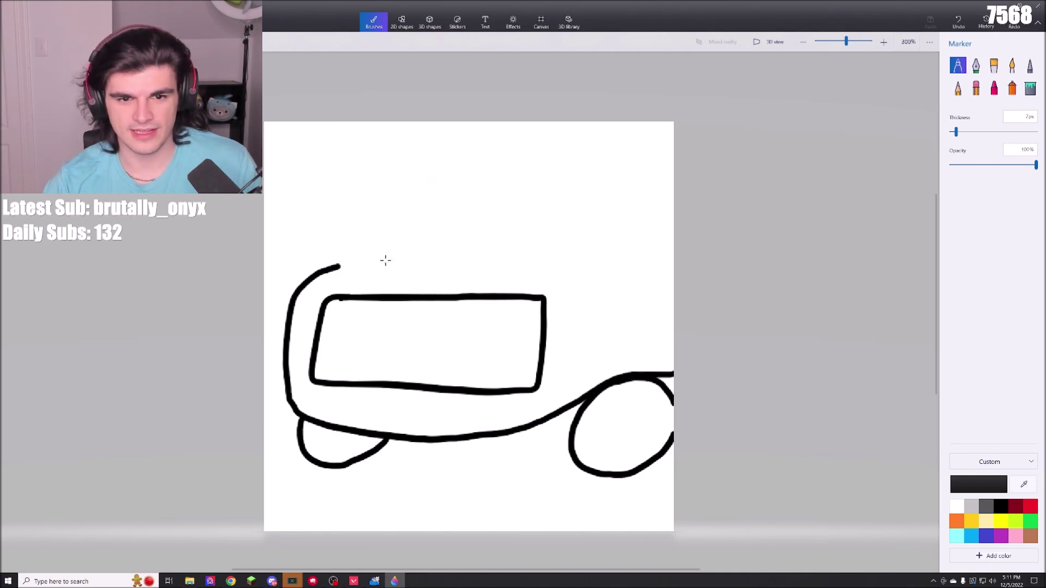
mouse_move(338, 266)
mouse_down()
mouse_move(373, 249)
mouse_move(400, 195)
mouse_move(439, 169)
mouse_move(546, 160)
mouse_move(570, 170)
mouse_move(582, 238)
mouse_move(651, 201)
mouse_up()
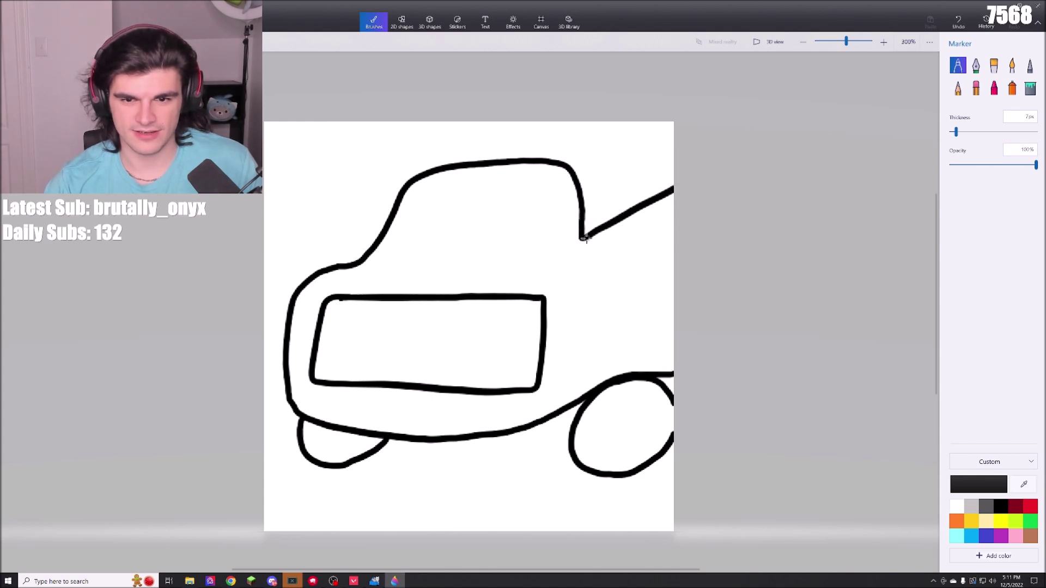
drag(584, 239, 681, 230)
key(ctrl+z)
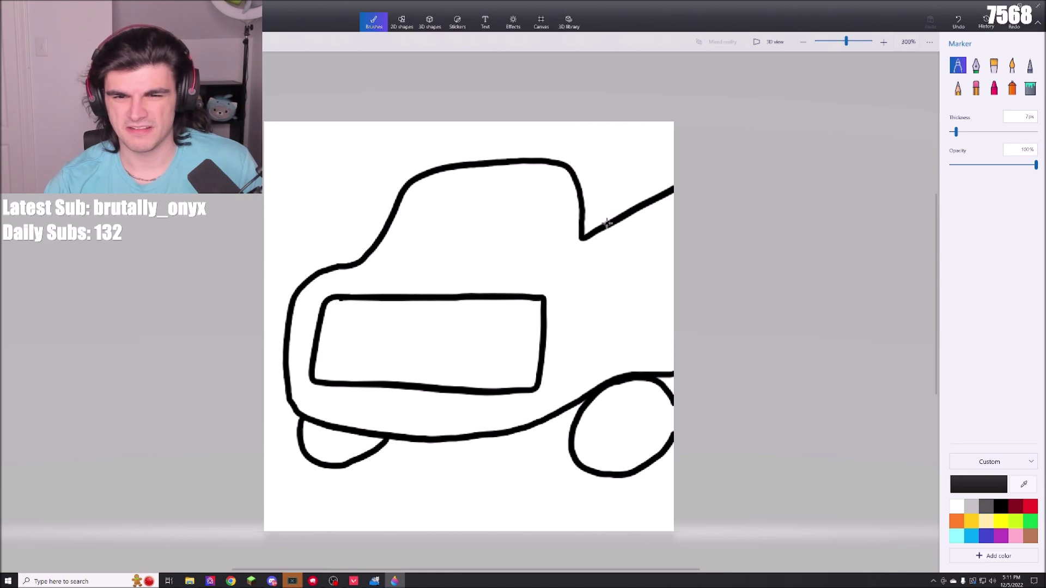
Draw the arched windshield, extend the cab's corner line downward, and outline the narrow cab side beside it.
mouse_move(397, 249)
mouse_down()
mouse_move(452, 191)
mouse_move(542, 193)
mouse_move(558, 242)
mouse_move(397, 248)
mouse_up()
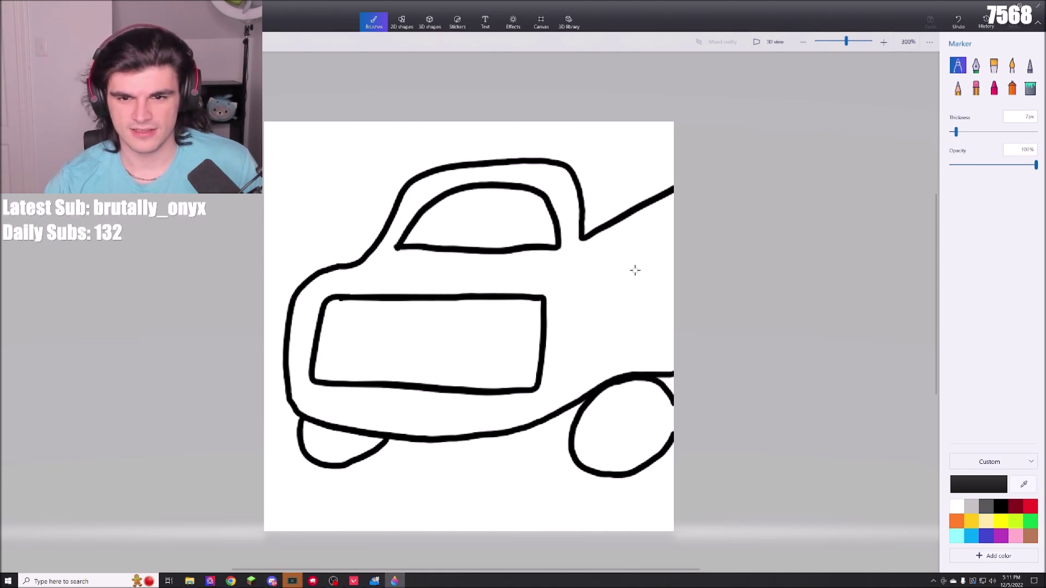
drag(581, 235, 590, 315)
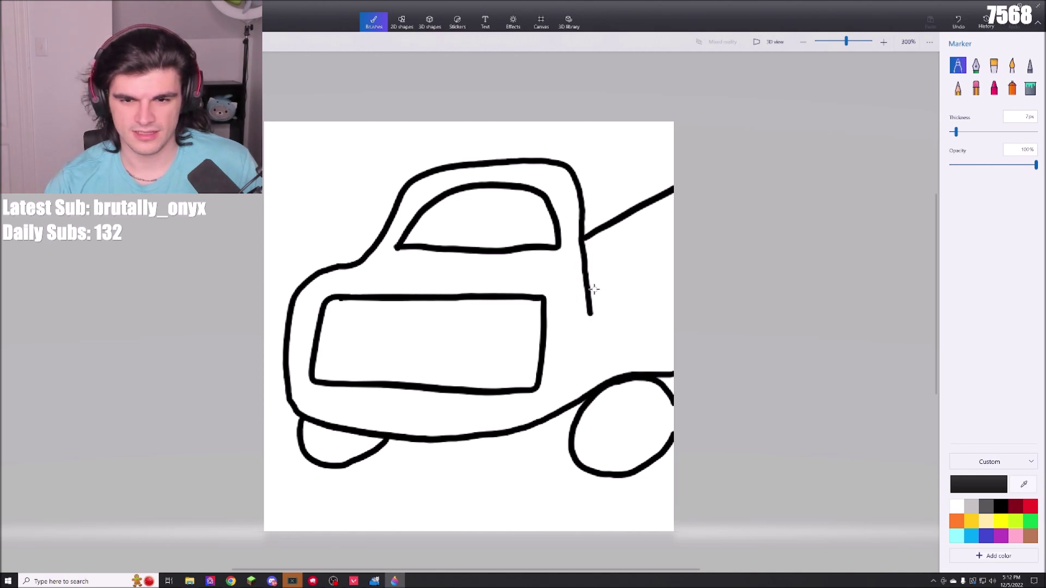
mouse_move(567, 163)
mouse_down()
mouse_move(608, 152)
mouse_move(628, 206)
mouse_up()
Try adding a second roof edge above the cab and slanted lines running from the cab side to the canvas edge.
mouse_move(610, 150)
mouse_down()
mouse_move(479, 140)
mouse_move(434, 151)
mouse_move(401, 188)
mouse_up()
drag(617, 170, 690, 138)
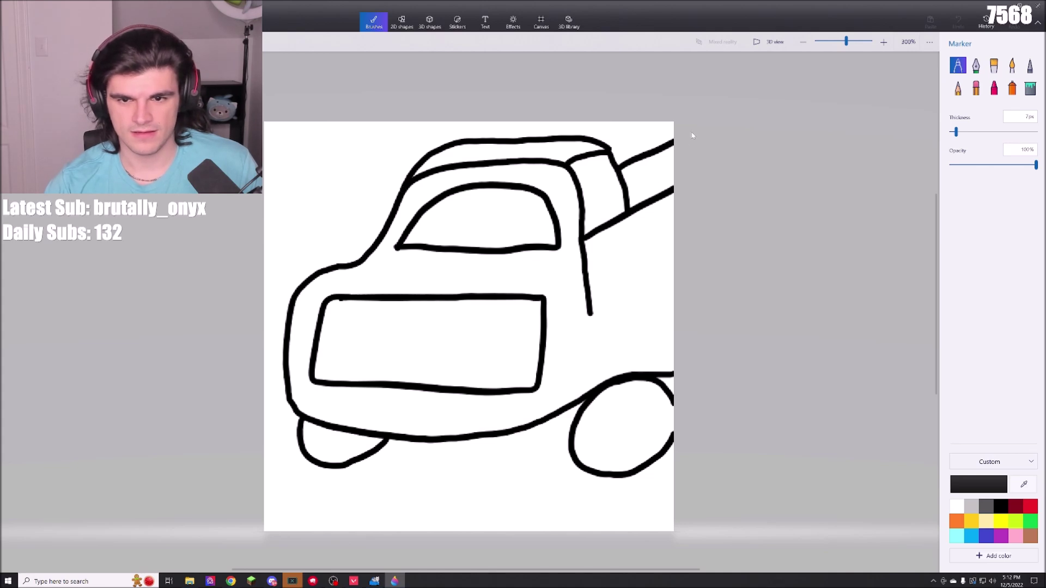
drag(625, 183, 681, 162)
key(ctrl+z)
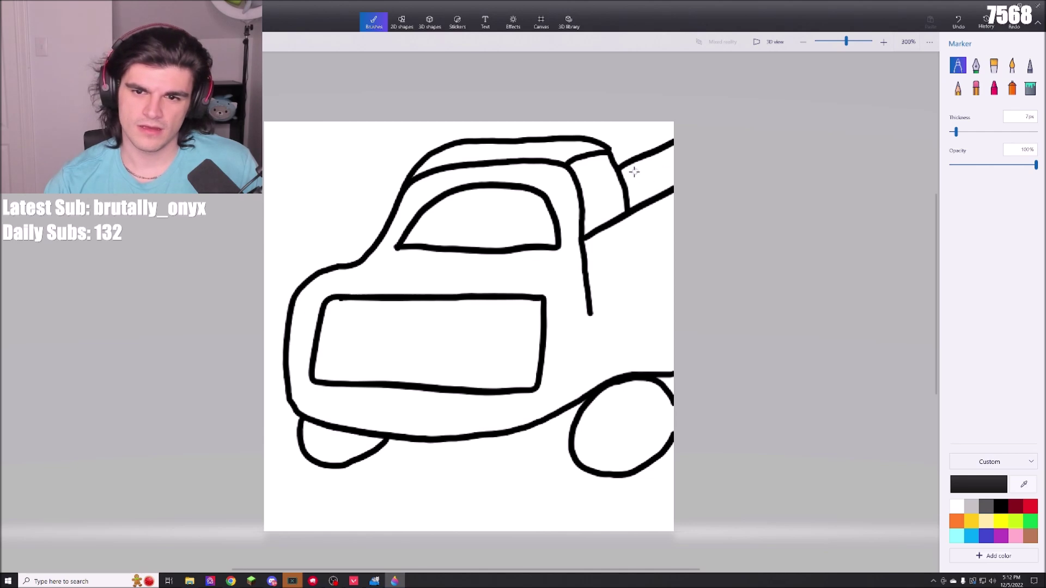
drag(590, 313, 686, 262)
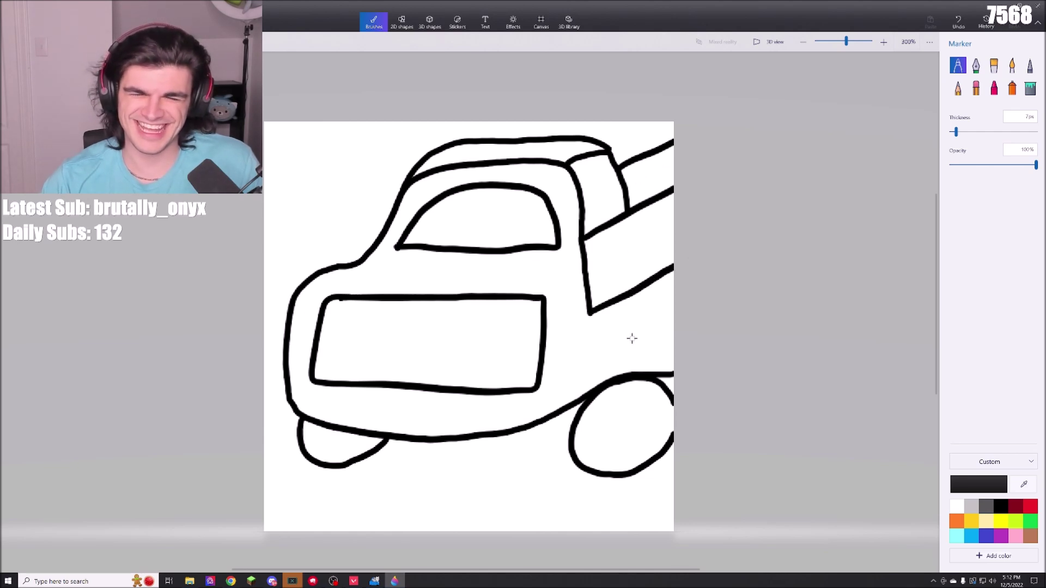
Examine the whole truck drawing at different zoom levels.
scroll(625, 338, down, 4)
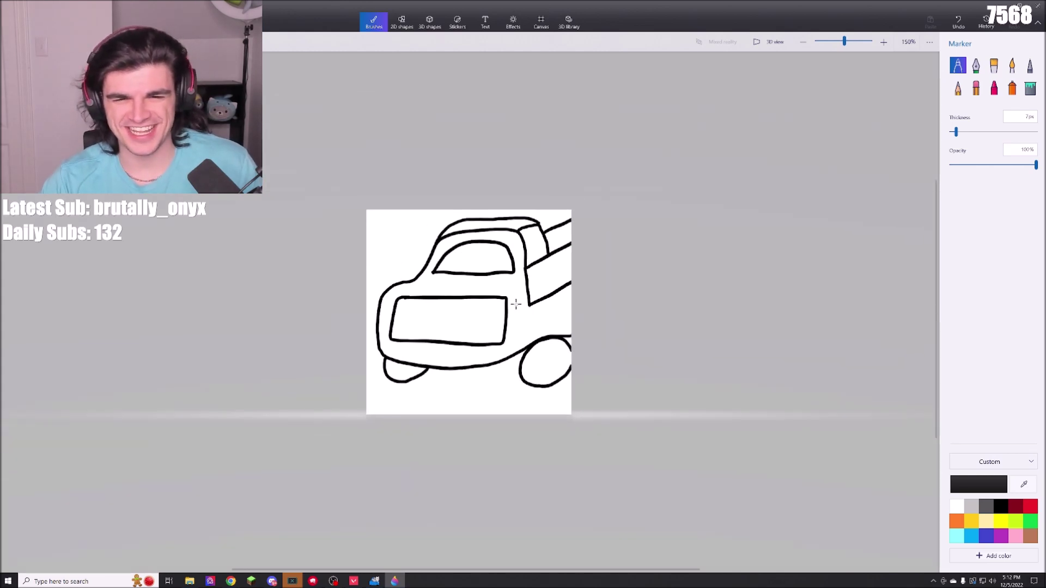
scroll(518, 300, up, 3)
scroll(572, 282, down, 3)
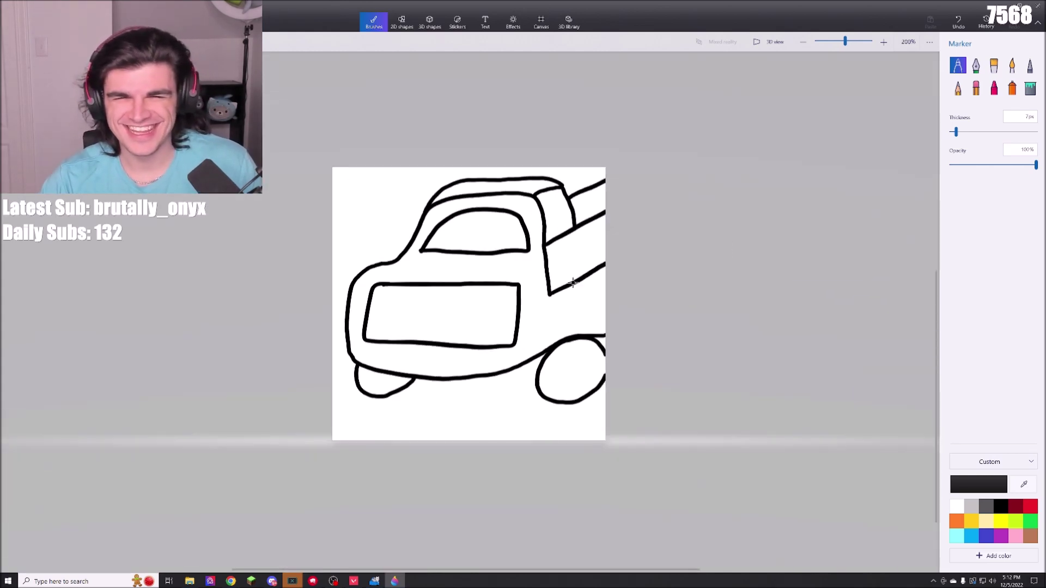
scroll(572, 282, down, 2)
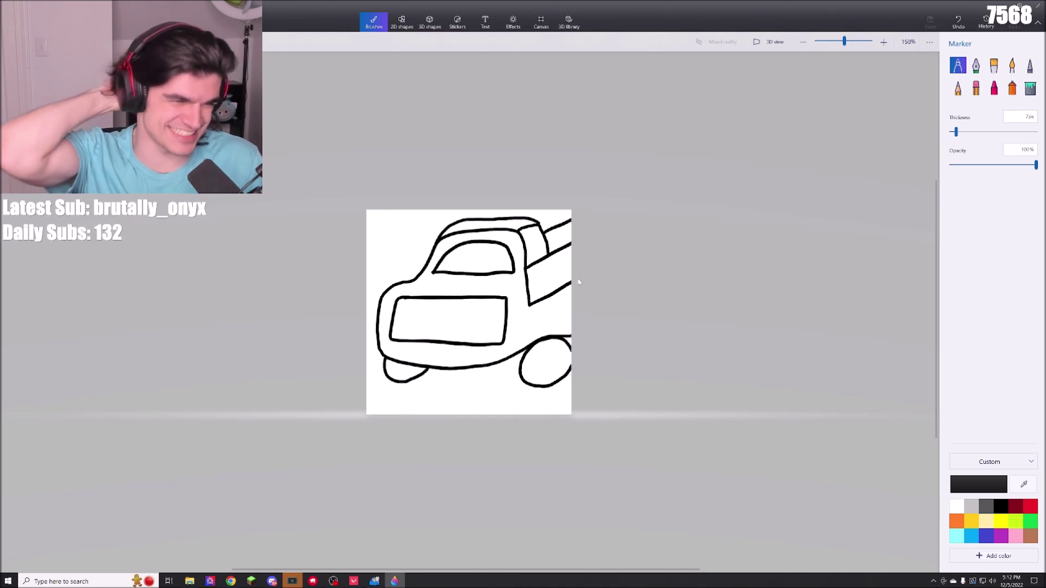
scroll(548, 286, up, 4)
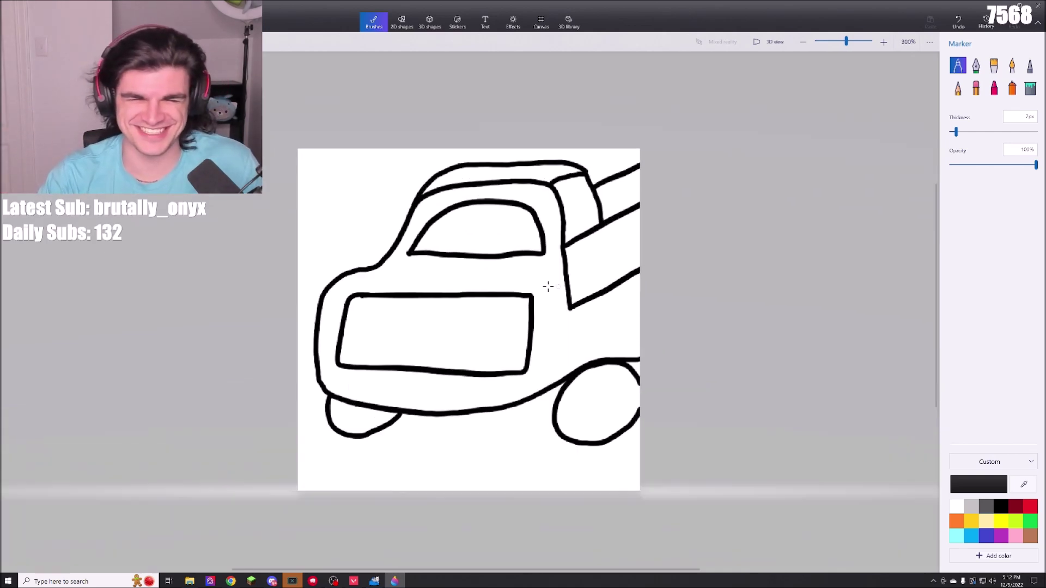
scroll(537, 258, down, 2)
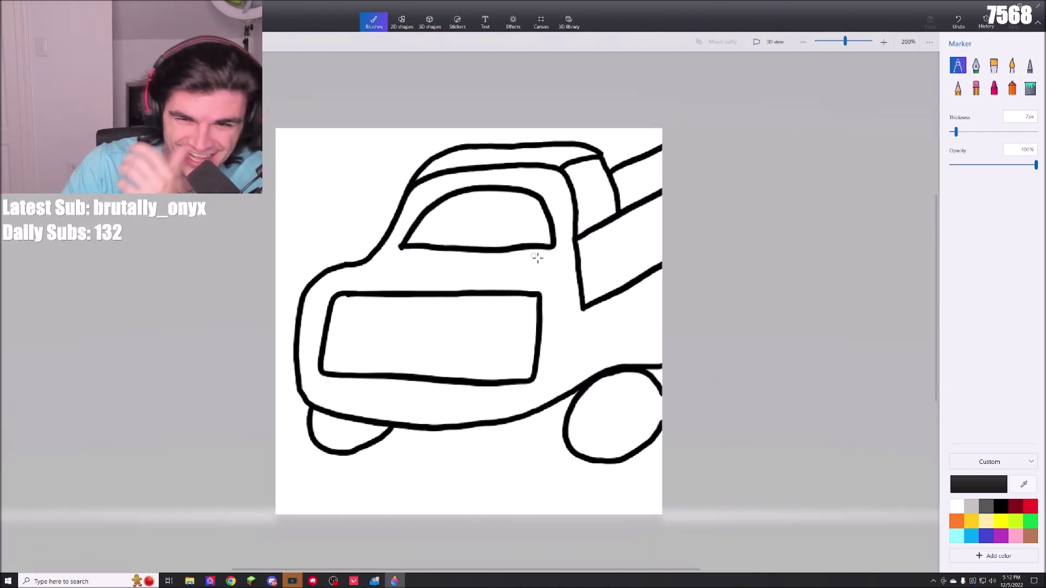
scroll(537, 259, down, 1)
scroll(533, 253, up, 5)
scroll(533, 244, down, 2)
Undo the lower slanted side line, the upper slanted line and the second roof edge.
key(ctrl+z)
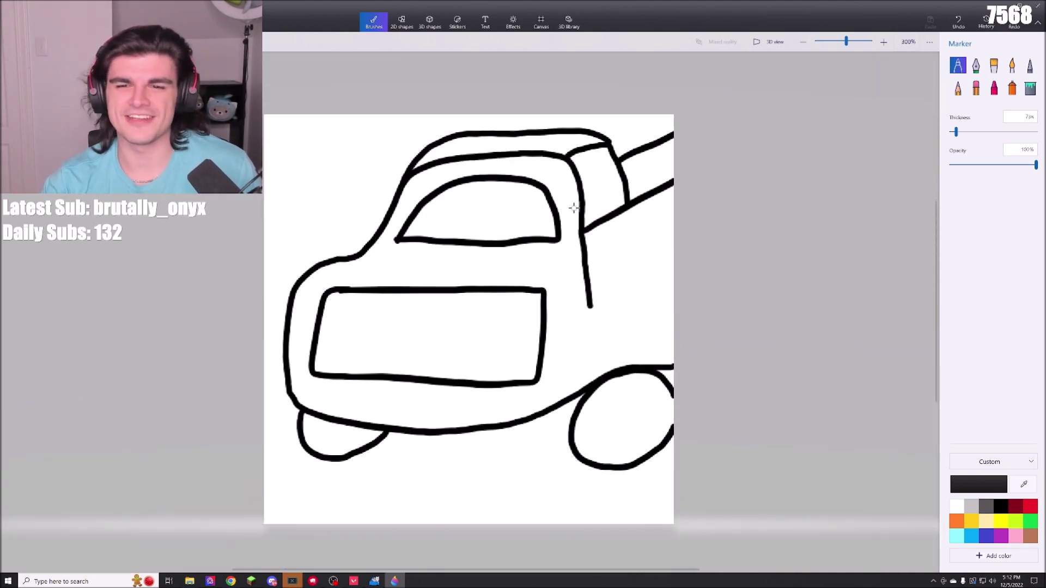
key(ctrl+z)
key(ctrl+z)
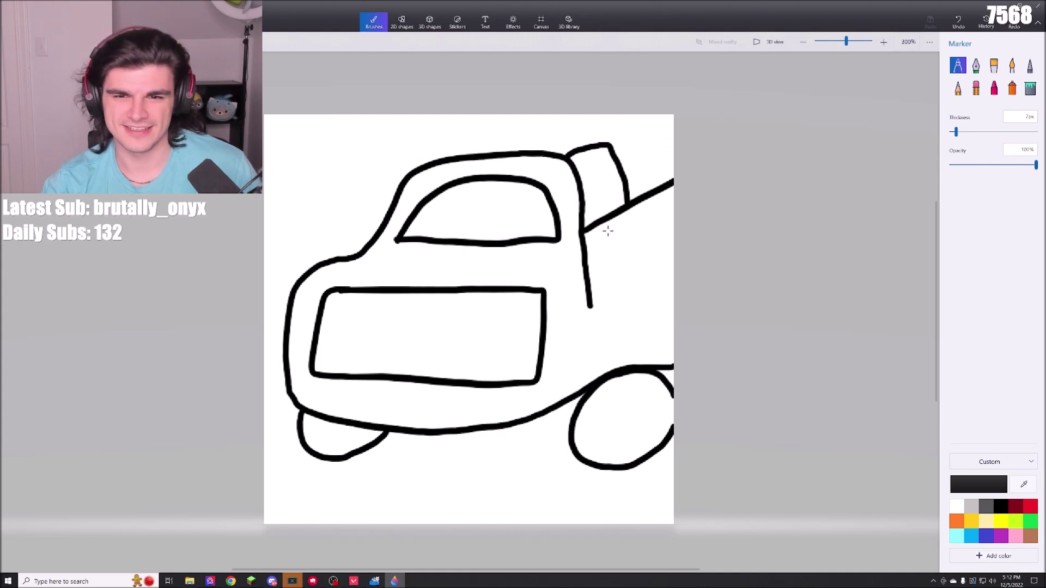
Undo the cab-side strokes, and try a second roof arc above the cab with a slanted line running to the canvas edge.
key(ctrl+z)
key(ctrl+z)
mouse_move(406, 173)
mouse_down()
mouse_move(490, 131)
mouse_move(573, 130)
mouse_move(611, 150)
mouse_move(636, 207)
mouse_up()
drag(616, 154, 678, 125)
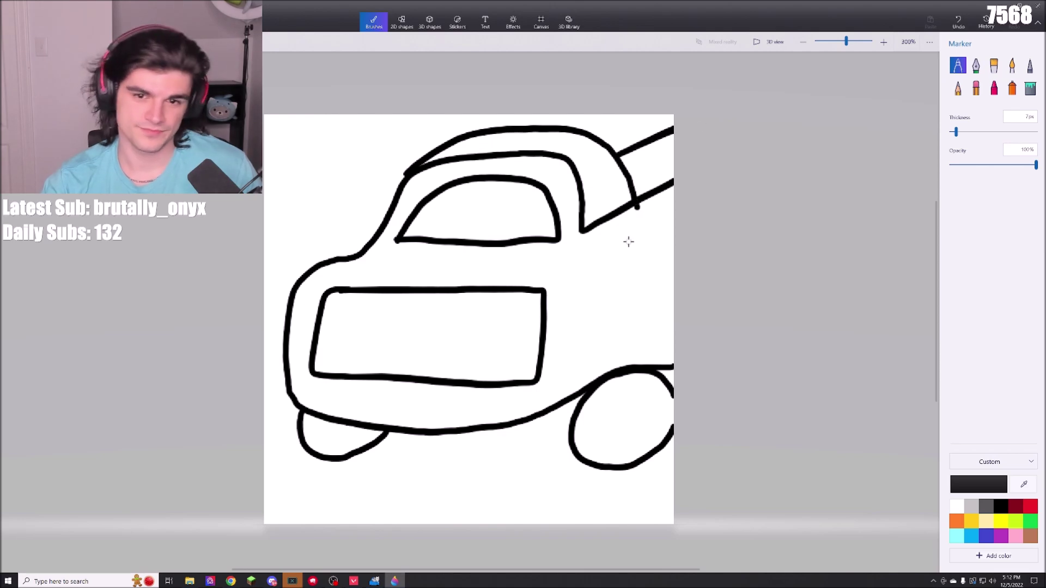
Try drawing an angular windshield frame around the arched windshield.
scroll(627, 240, down, 3)
scroll(624, 245, up, 5)
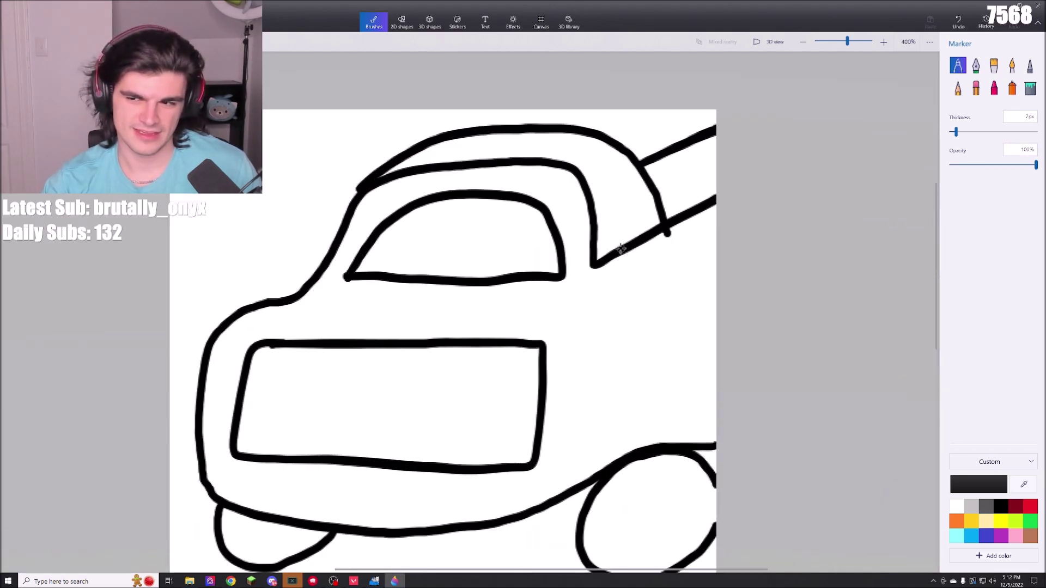
scroll(619, 243, down, 2)
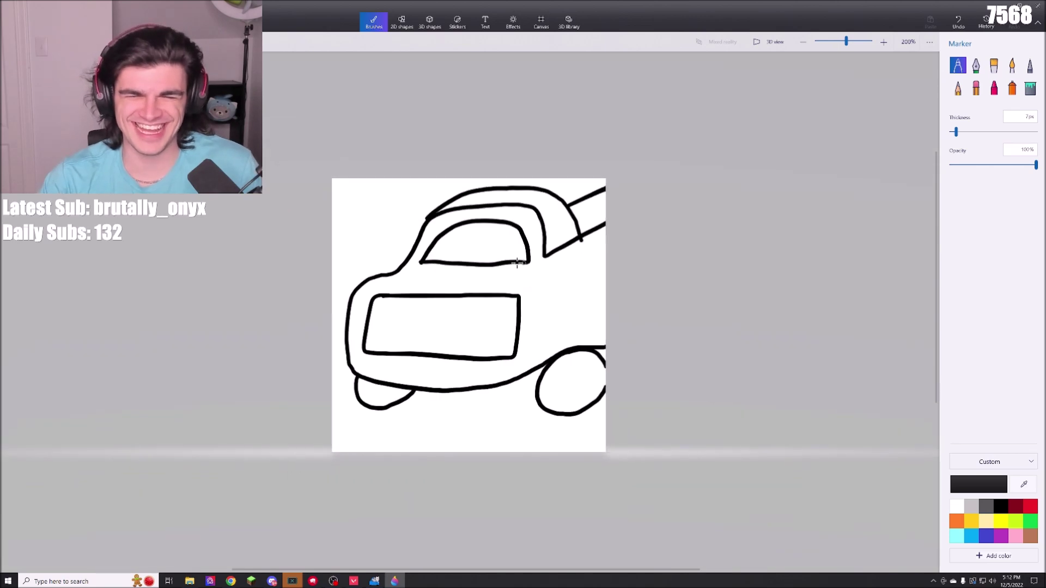
scroll(522, 263, up, 2)
mouse_move(414, 195)
mouse_down()
mouse_move(378, 263)
mouse_move(406, 195)
mouse_move(595, 193)
mouse_move(580, 261)
mouse_up()
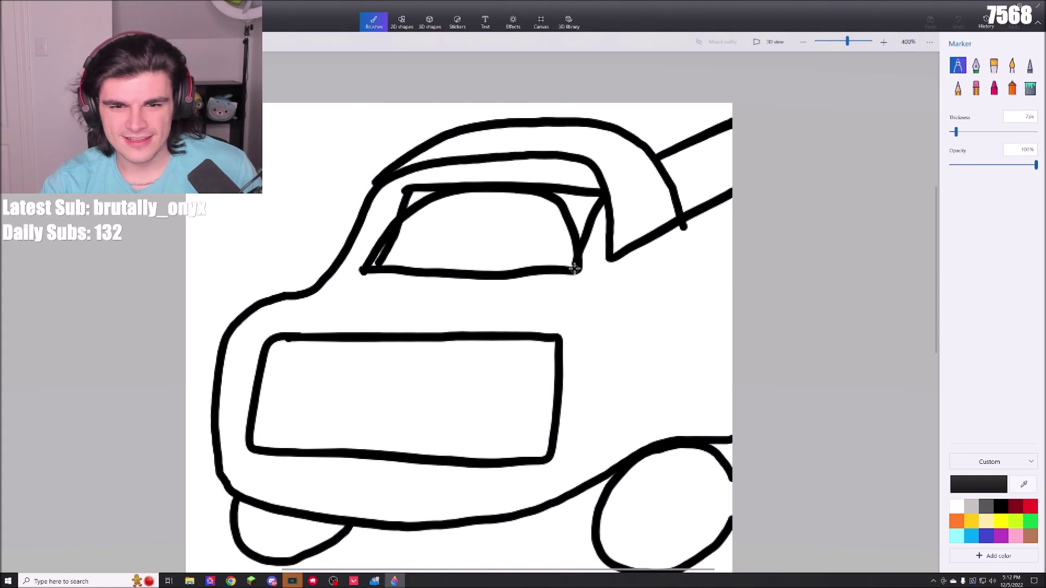
Undo all strokes of the corner-view truck until the canvas is blank.
scroll(630, 275, down, 1)
key(ctrl+z)
key(ctrl+z)
key(ctrl+z)
key(ctrl+z)
key(ctrl+z)
key(ctrl+z)
key(ctrl+z)
key(ctrl+z)
key(ctrl+z)
key(ctrl+z)
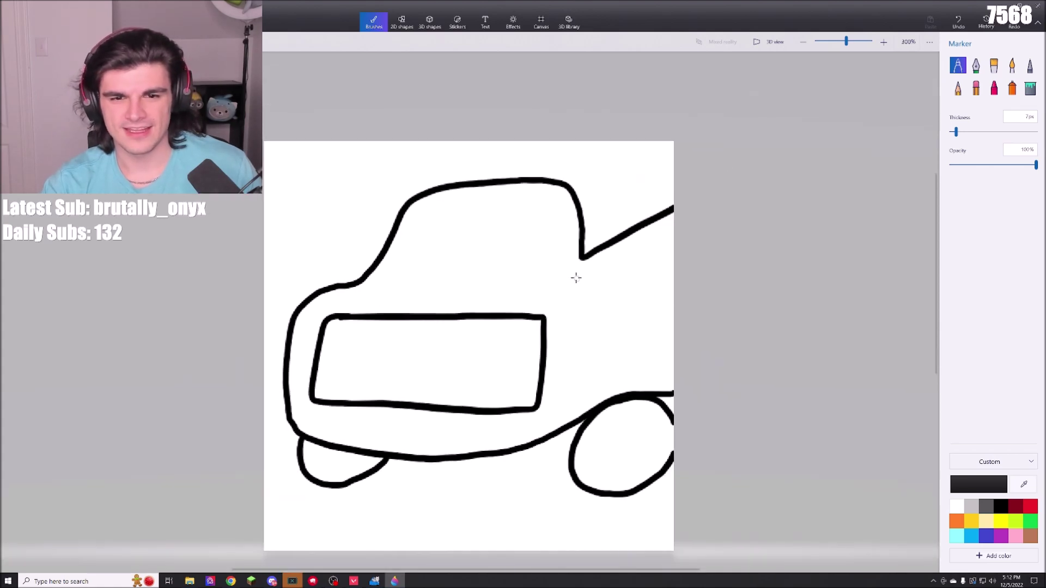
key(ctrl+z)
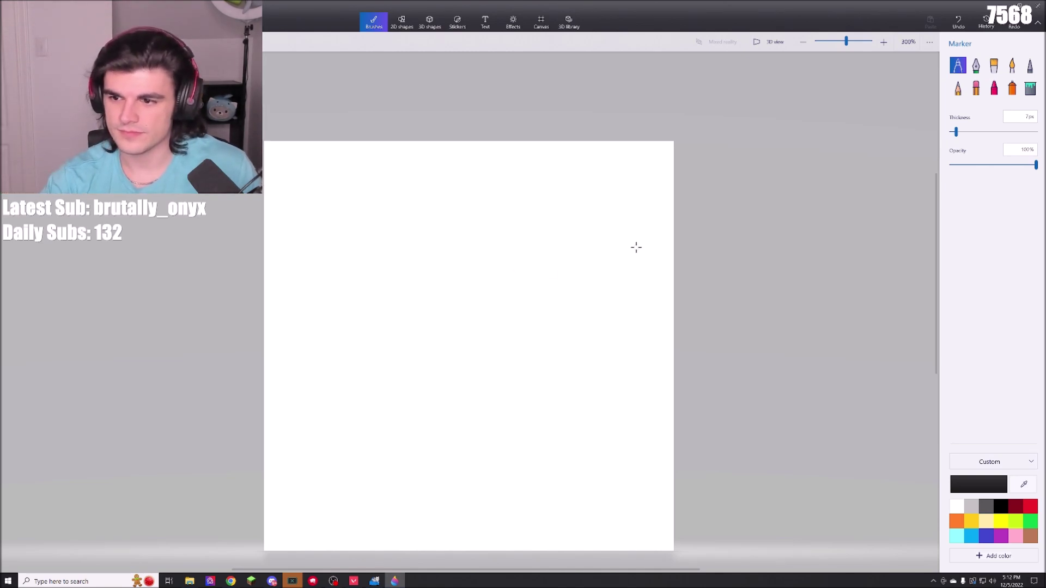
Draw a front-view vehicle with a large rounded front panel, a windshield above it, and two stick figures with faces inside.
mouse_move(384, 282)
mouse_down()
mouse_move(383, 380)
mouse_move(398, 417)
mouse_move(557, 417)
mouse_move(617, 403)
mouse_move(617, 295)
mouse_move(524, 257)
mouse_move(372, 266)
mouse_up()
mouse_move(385, 153)
mouse_down()
mouse_move(383, 238)
mouse_move(592, 218)
mouse_move(576, 163)
mouse_move(358, 151)
mouse_up()
mouse_move(436, 161)
mouse_down()
mouse_move(458, 179)
mouse_move(439, 224)
mouse_move(422, 209)
mouse_move(414, 221)
mouse_move(471, 220)
mouse_up()
click(436, 179)
click(452, 174)
mouse_move(530, 166)
mouse_down()
mouse_move(521, 187)
mouse_move(532, 163)
mouse_move(514, 176)
mouse_move(506, 222)
mouse_move(541, 207)
mouse_move(464, 202)
mouse_up()
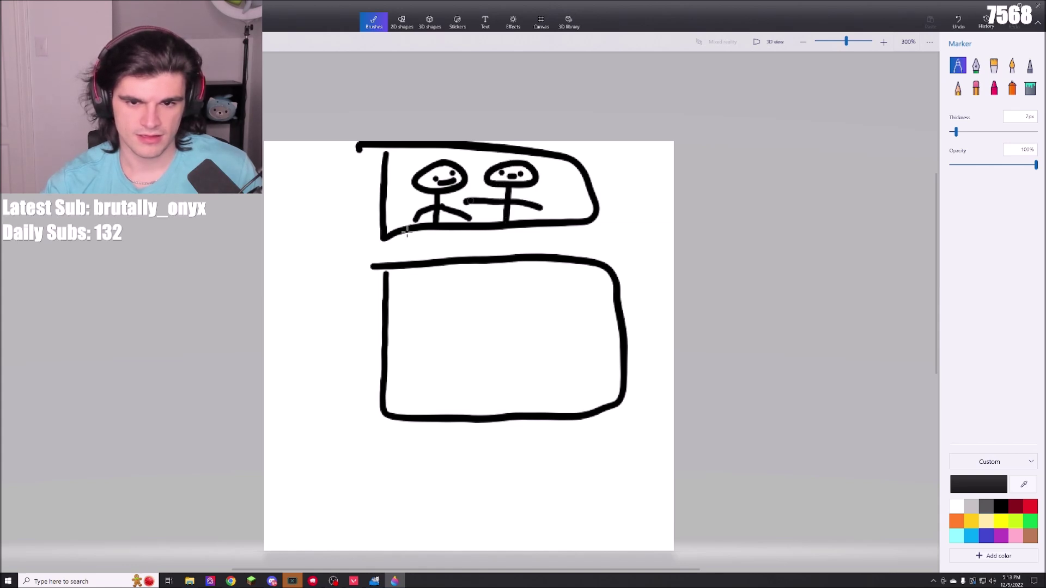
Add sloping body sides, two narrow oval wheels, and a line rising from each upper corner of the front panel.
mouse_move(385, 236)
mouse_down()
mouse_move(340, 365)
mouse_move(353, 420)
mouse_move(458, 430)
mouse_up()
mouse_move(593, 218)
mouse_down()
mouse_move(620, 285)
mouse_move(625, 402)
mouse_up()
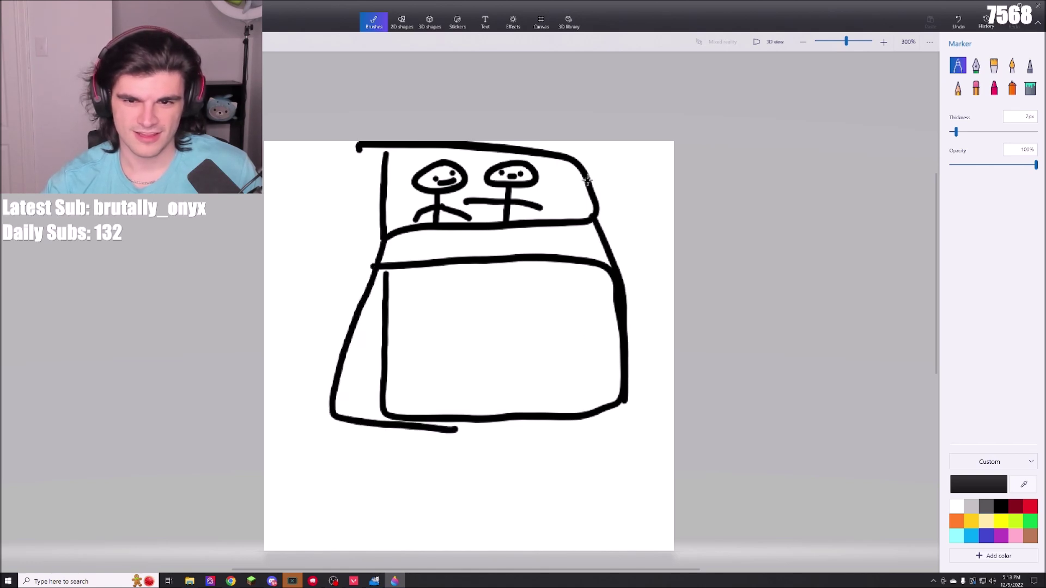
mouse_move(331, 417)
mouse_down()
mouse_move(325, 502)
mouse_move(348, 467)
mouse_move(342, 417)
mouse_move(313, 449)
mouse_up()
mouse_move(622, 400)
mouse_down()
mouse_move(631, 506)
mouse_move(622, 400)
mouse_up()
drag(374, 267, 325, 159)
drag(623, 277, 631, 143)
scroll(475, 326, down, 3)
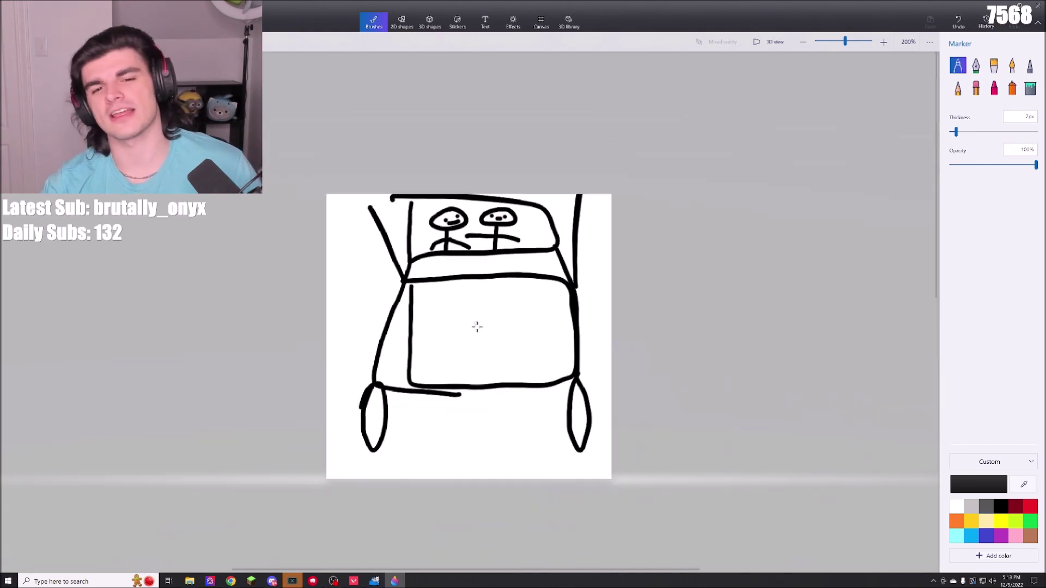
scroll(475, 331, up, 2)
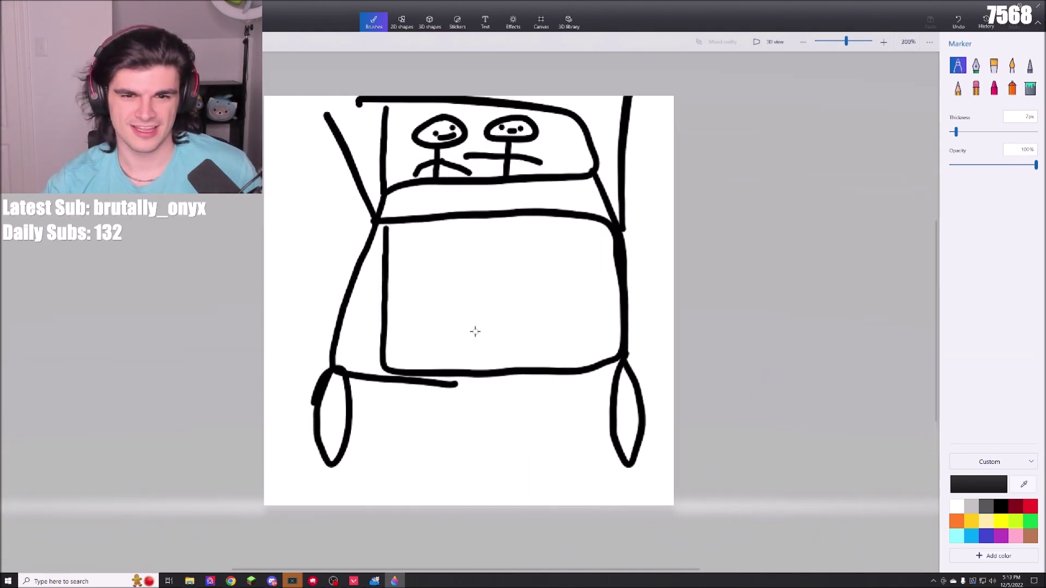
Undo the front-view strokes back to the large front panel alone.
key(ctrl+z)
key(ctrl+z)
key(ctrl+z)
key(ctrl+z)
key(ctrl+z)
key(ctrl+z)
key(ctrl+z)
key(ctrl+z)
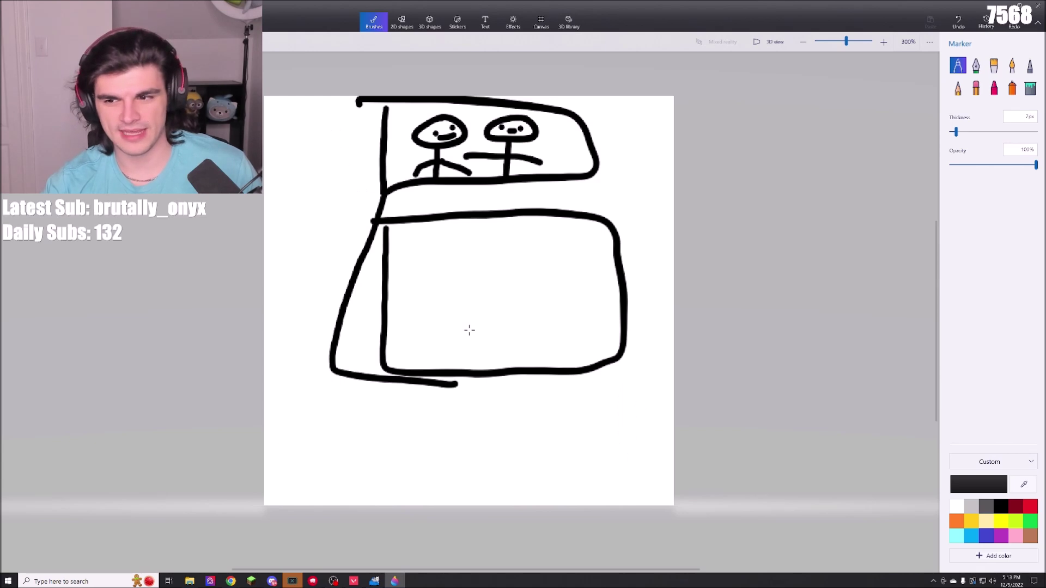
key(ctrl+z)
key(ctrl+z)
key(ctrl+z)
key(ctrl+z)
key(ctrl+z)
key(ctrl+z)
key(ctrl+z)
key(ctrl+z)
key(ctrl+z)
key(ctrl+z)
key(ctrl+z)
key(ctrl+z)
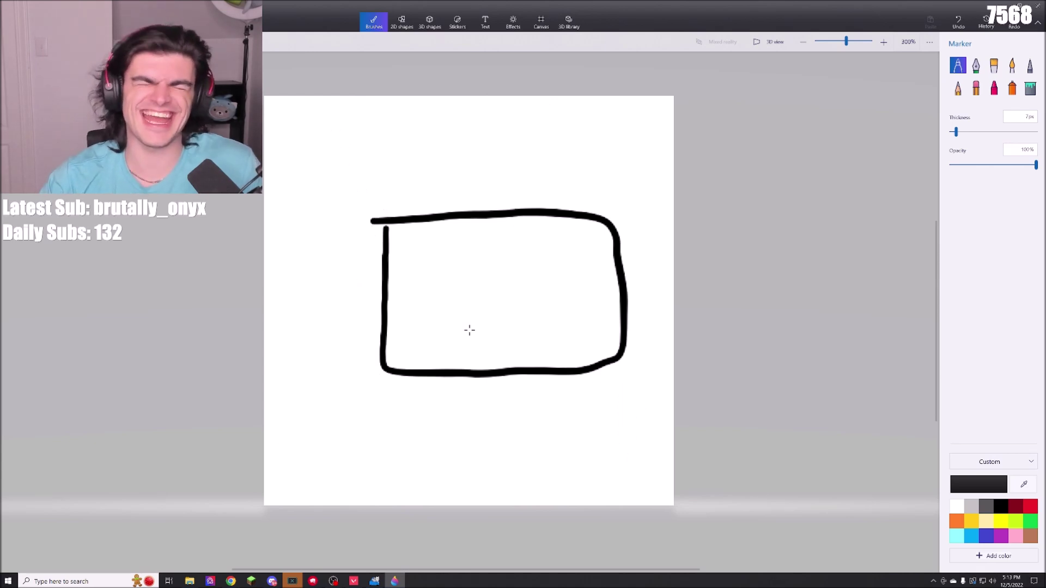
Redo the windshield and the two stick figures above the front panel.
key(ctrl+y)
key(ctrl+y)
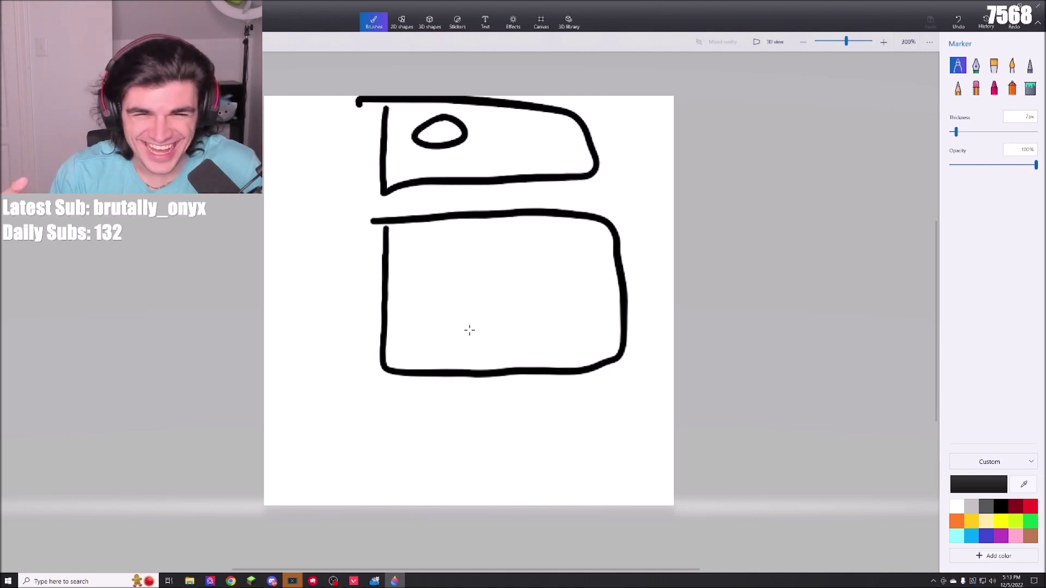
key(ctrl+y)
key(ctrl+y)
key(ctrl+y)
key(ctrl+y)
key(ctrl+y)
key(ctrl+y)
key(ctrl+y)
key(ctrl+y)
key(ctrl+y)
key(ctrl+y)
key(ctrl+y)
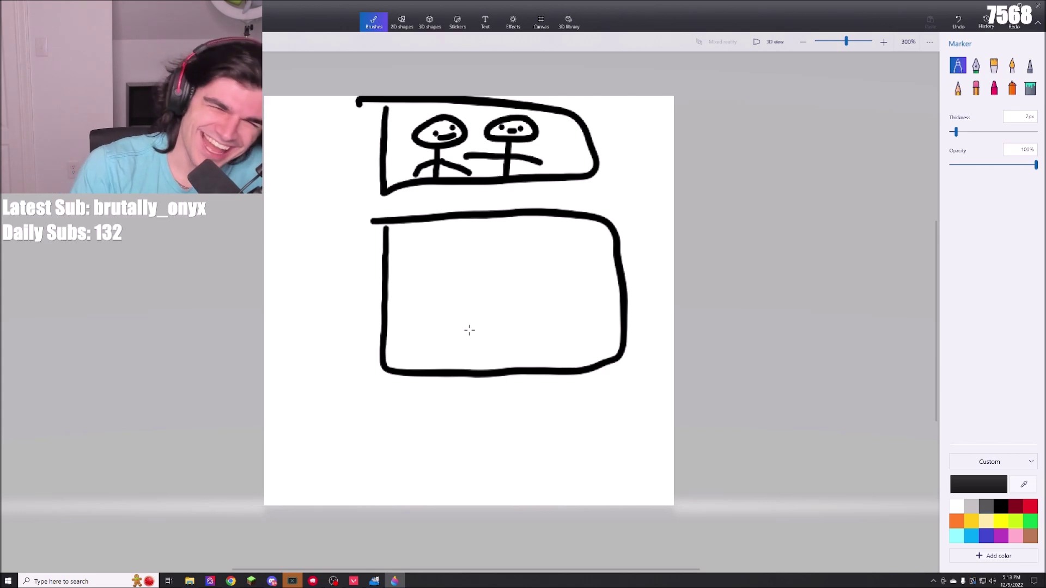
Redo the sloping body sides, the two oval wheels and the lines rising from the panel corners.
key(ctrl+y)
key(ctrl+y)
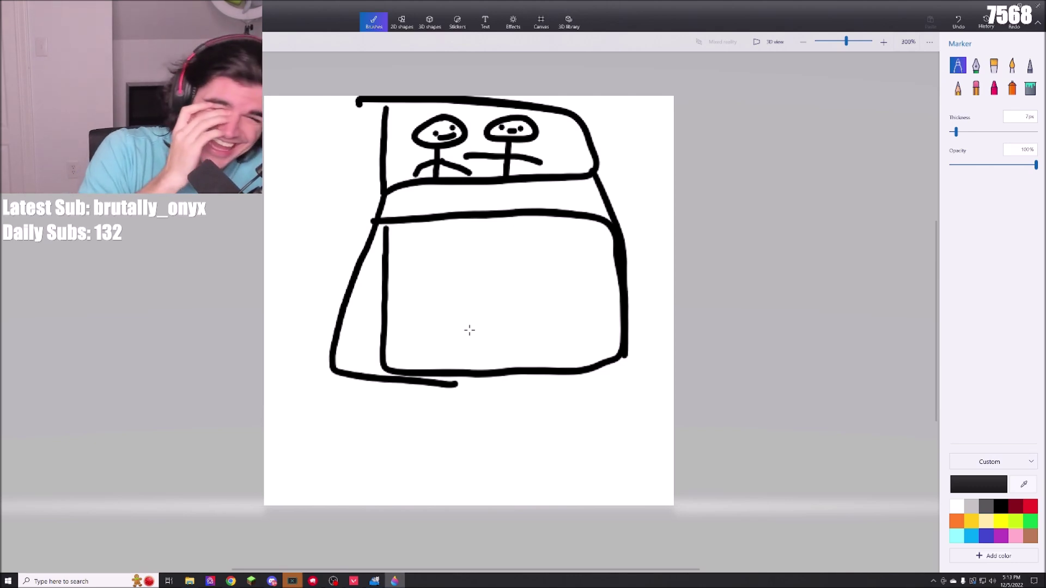
key(ctrl+y)
key(ctrl+y)
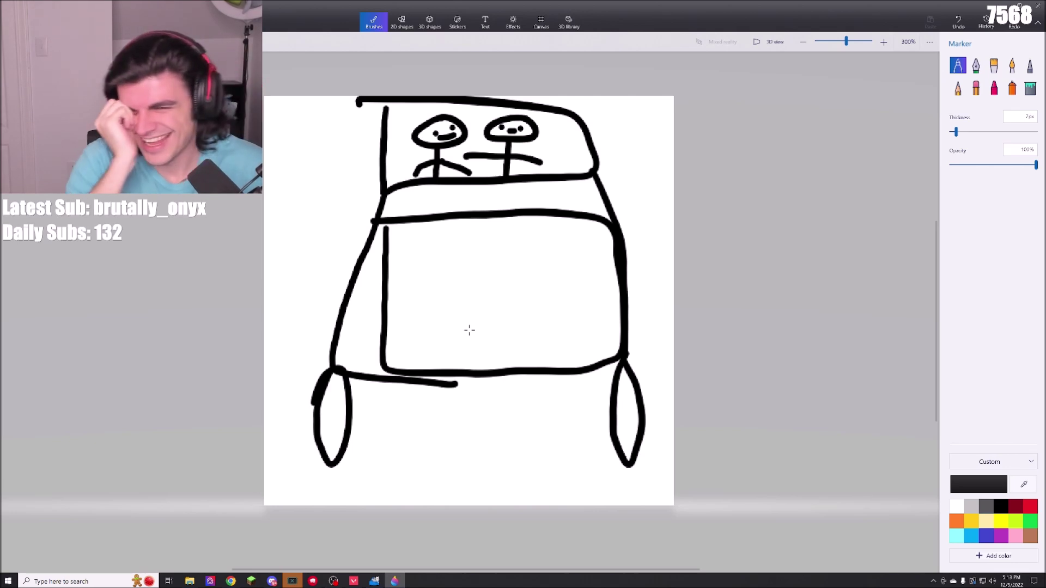
key(ctrl+y)
key(ctrl+y)
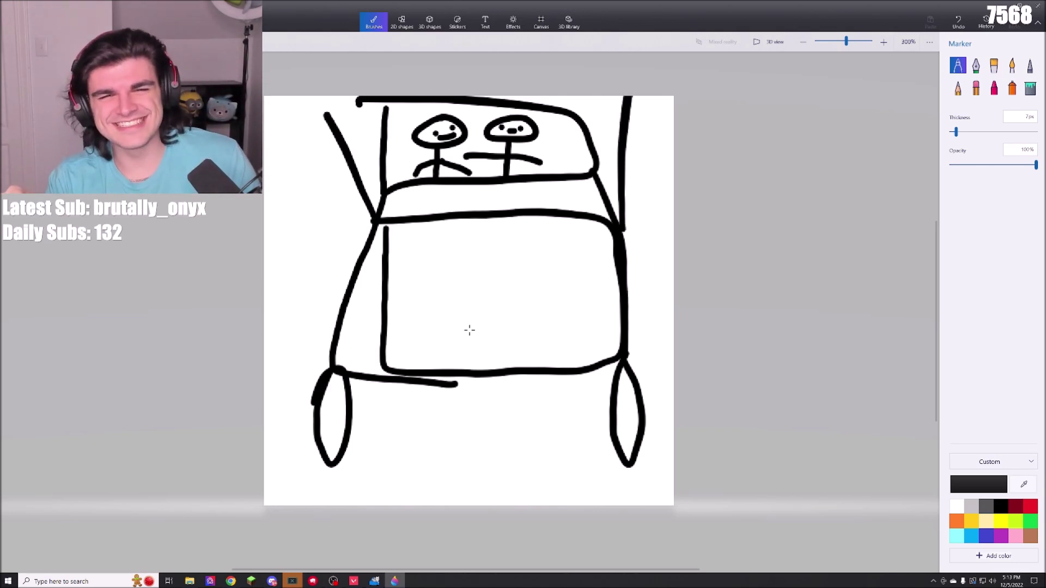
Undo the entire front-view vehicle until the canvas is blank.
key(ctrl+z)
key(ctrl+z)
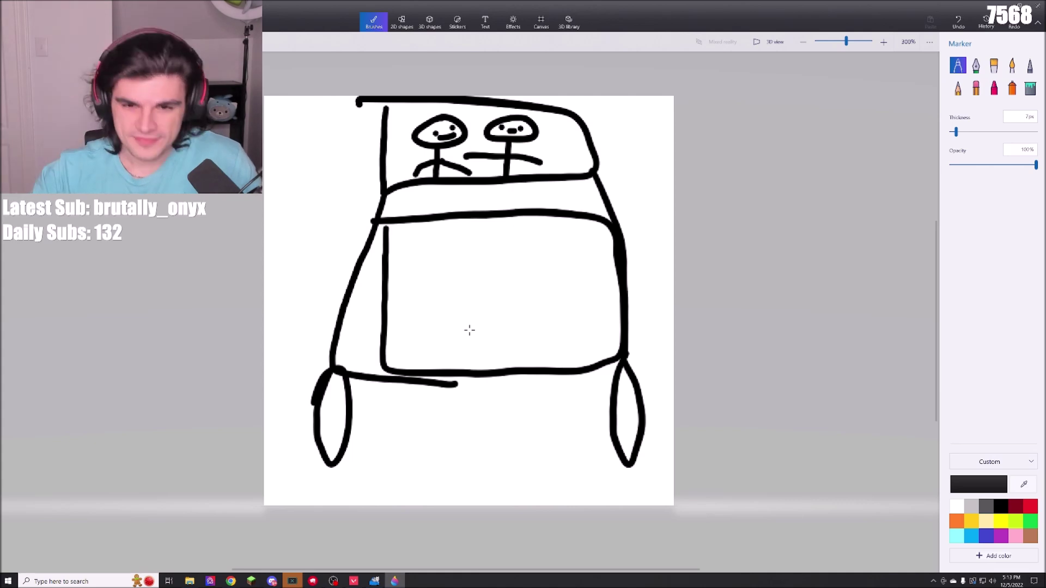
key(ctrl+z)
key(ctrl+z)
key(ctrl+z)
key(ctrl+z)
key(ctrl+z)
key(ctrl+z)
key(ctrl+z)
key(ctrl+z)
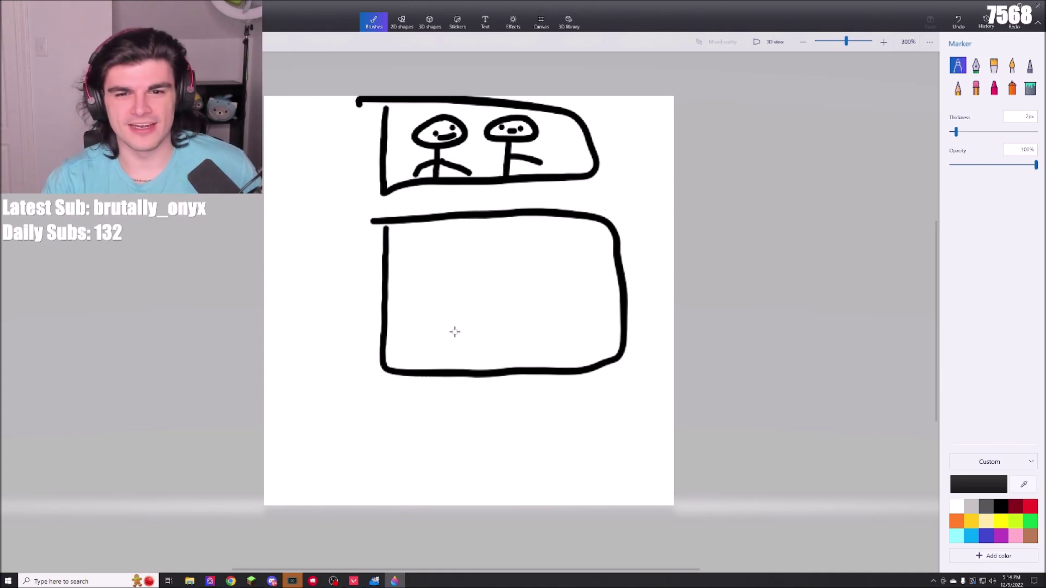
key(ctrl+z)
key(ctrl+z)
key(ctrl+z)
key(ctrl+z)
key(ctrl+z)
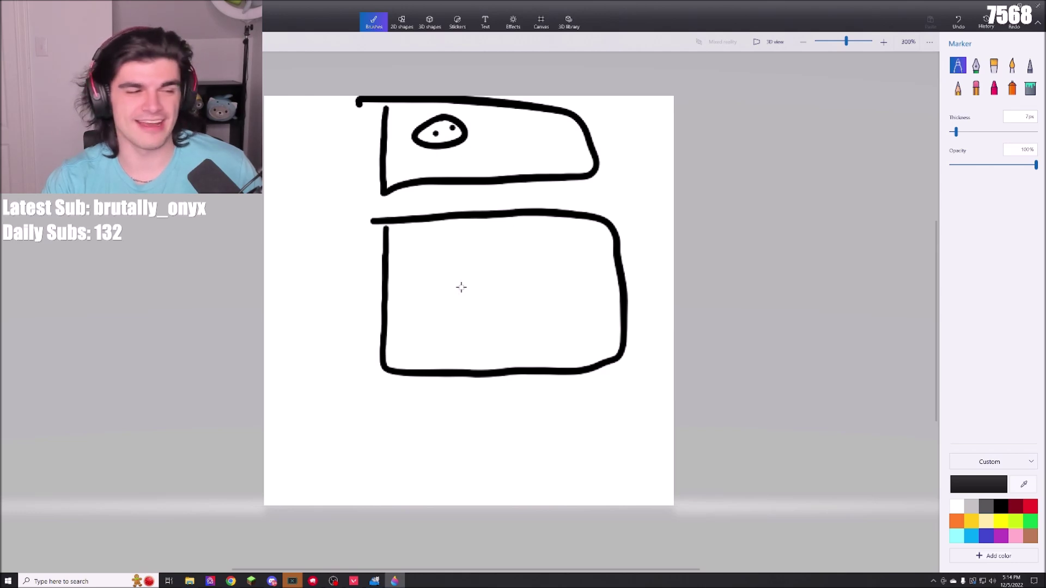
key(ctrl+z)
key(ctrl+z)
key(ctrl+z)
key(ctrl+z)
key(ctrl+z)
key(ctrl+z)
key(ctrl+z)
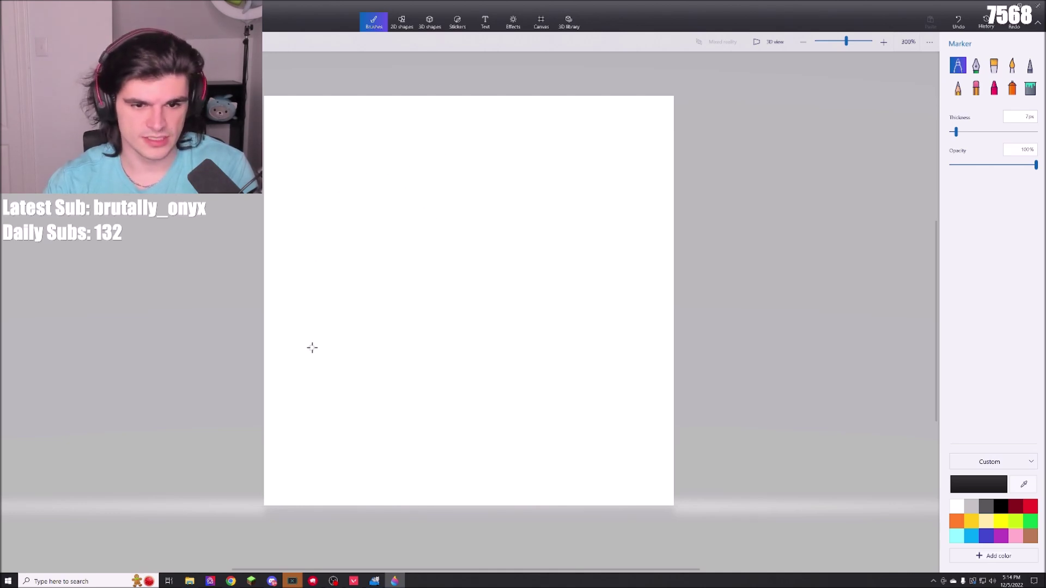
mouse_move(320, 342)
mouse_down()
mouse_move(297, 354)
mouse_move(286, 404)
mouse_move(361, 436)
mouse_move(388, 427)
mouse_up()
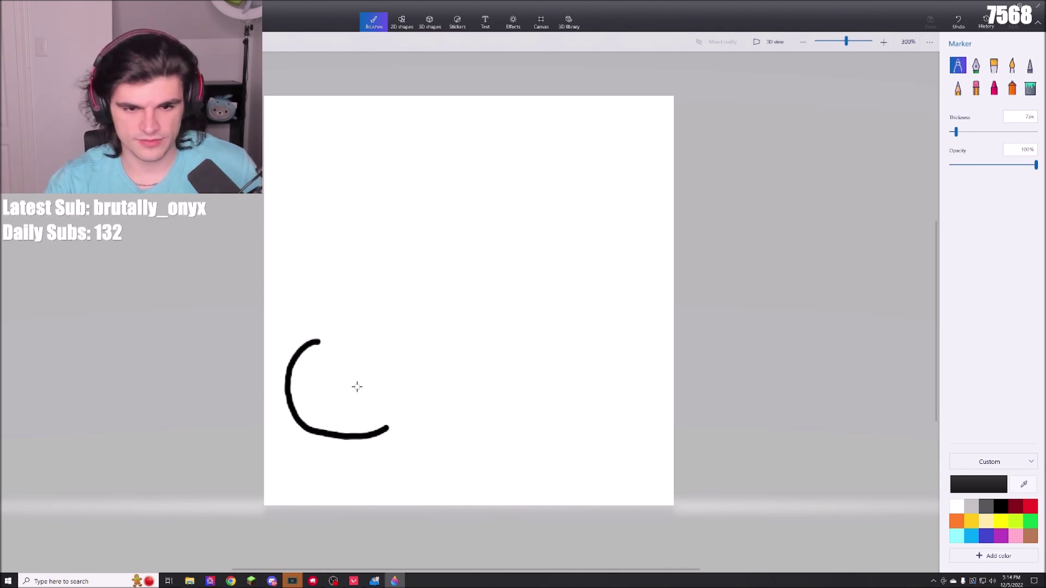
key(ctrl+z)
mouse_move(350, 399)
mouse_down()
mouse_move(317, 400)
mouse_move(302, 414)
mouse_move(315, 405)
mouse_move(299, 448)
mouse_move(309, 465)
mouse_up()
key(ctrl+z)
key(ctrl+z)
Draw two large round wheels side by side, resting on the canvas's bottom edge.
mouse_move(363, 404)
mouse_down()
mouse_move(318, 407)
mouse_move(292, 434)
mouse_move(290, 470)
mouse_move(306, 494)
mouse_move(353, 505)
mouse_up()
mouse_move(360, 505)
mouse_down()
mouse_move(398, 486)
mouse_move(409, 447)
mouse_move(397, 415)
mouse_move(349, 405)
mouse_up()
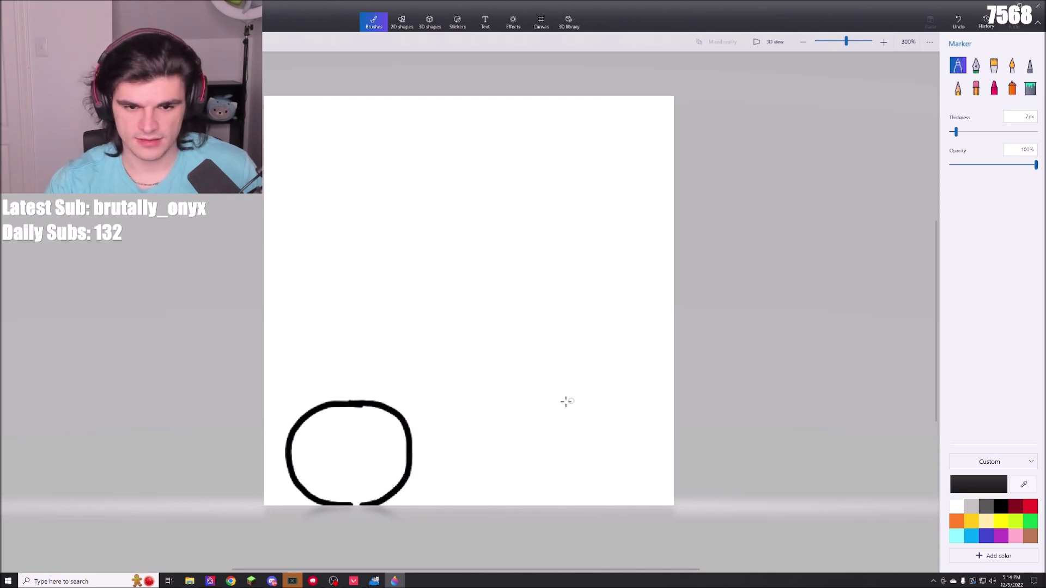
mouse_move(583, 402)
mouse_down()
mouse_move(529, 421)
mouse_move(510, 459)
mouse_move(521, 490)
mouse_move(549, 504)
mouse_move(587, 504)
mouse_move(617, 478)
mouse_move(605, 415)
mouse_move(566, 399)
mouse_up()
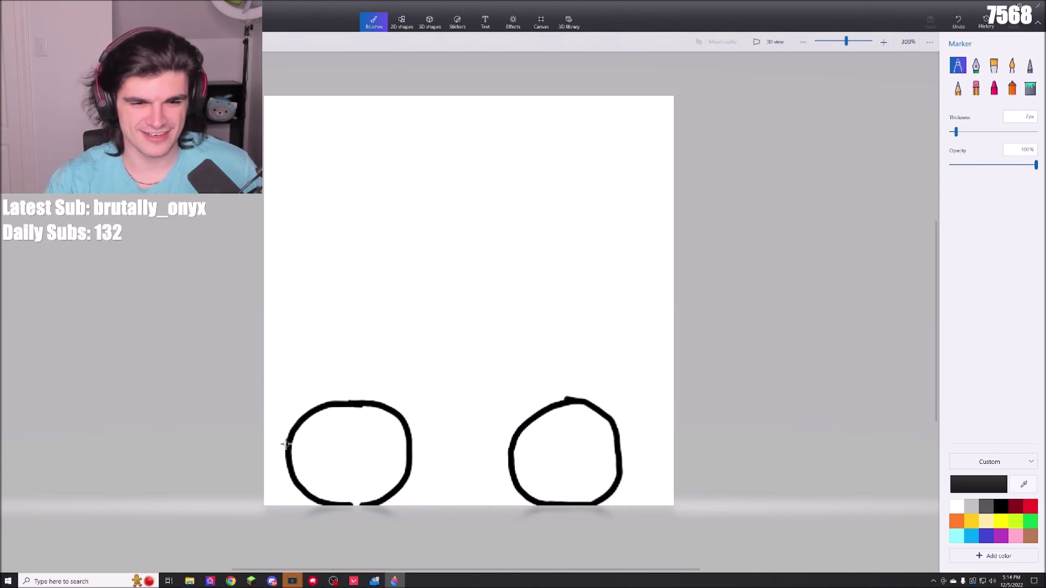
Outline a side-view pickup body over the wheels, with an underside line, rear bed, tall cab, short hood and vertical front.
mouse_move(268, 442)
mouse_down()
mouse_move(316, 405)
mouse_move(352, 397)
mouse_move(392, 404)
mouse_move(408, 431)
mouse_move(435, 437)
mouse_move(507, 434)
mouse_move(572, 403)
mouse_move(626, 433)
mouse_move(664, 432)
mouse_up()
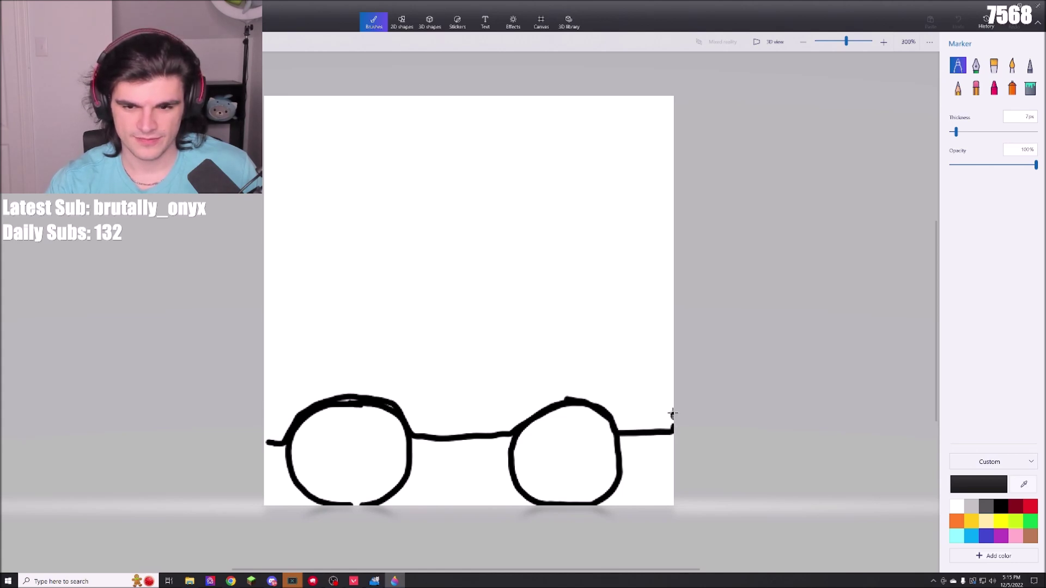
mouse_move(671, 408)
mouse_down()
mouse_move(669, 327)
mouse_move(542, 321)
mouse_move(520, 303)
mouse_move(515, 223)
mouse_move(346, 207)
mouse_move(301, 260)
mouse_move(295, 308)
mouse_move(271, 315)
mouse_up()
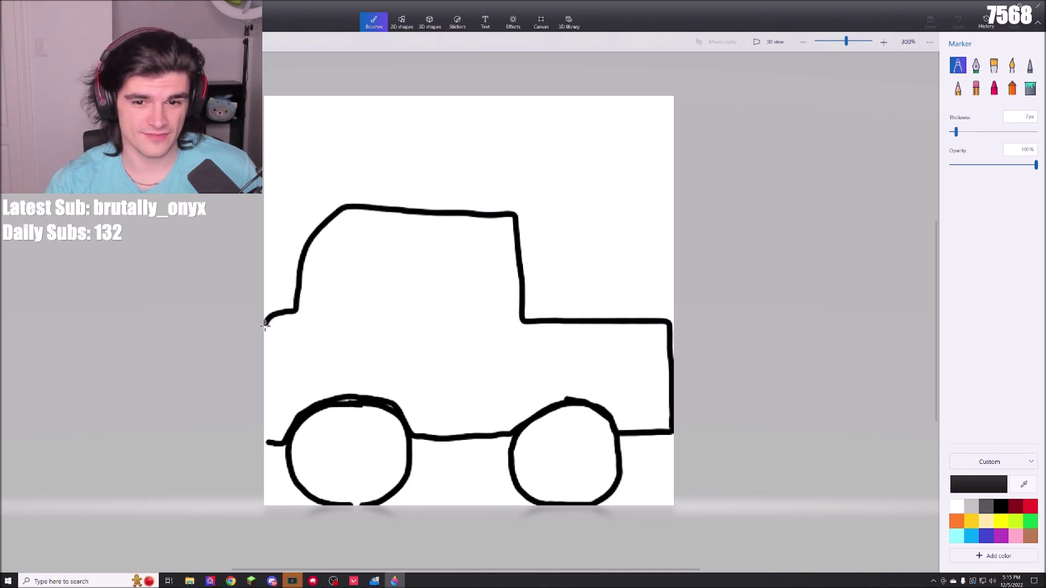
drag(264, 344, 275, 444)
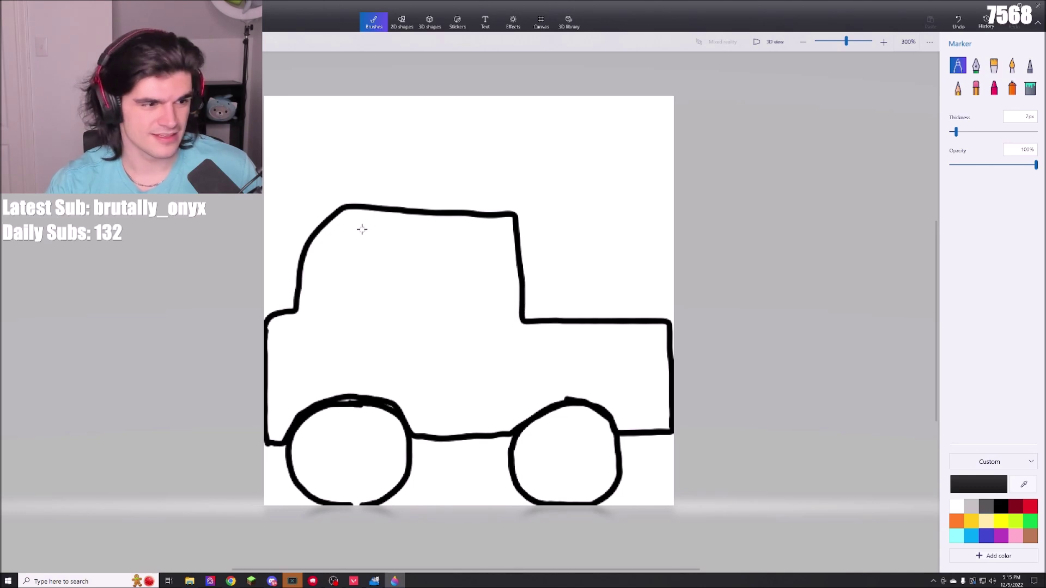
Draw a rounded side window in the cab and a slanted windshield line from the roof's front corner down to the hood.
drag(365, 228, 472, 234)
mouse_move(501, 279)
mouse_down()
mouse_move(496, 314)
mouse_move(484, 317)
mouse_move(350, 307)
mouse_move(361, 231)
mouse_up()
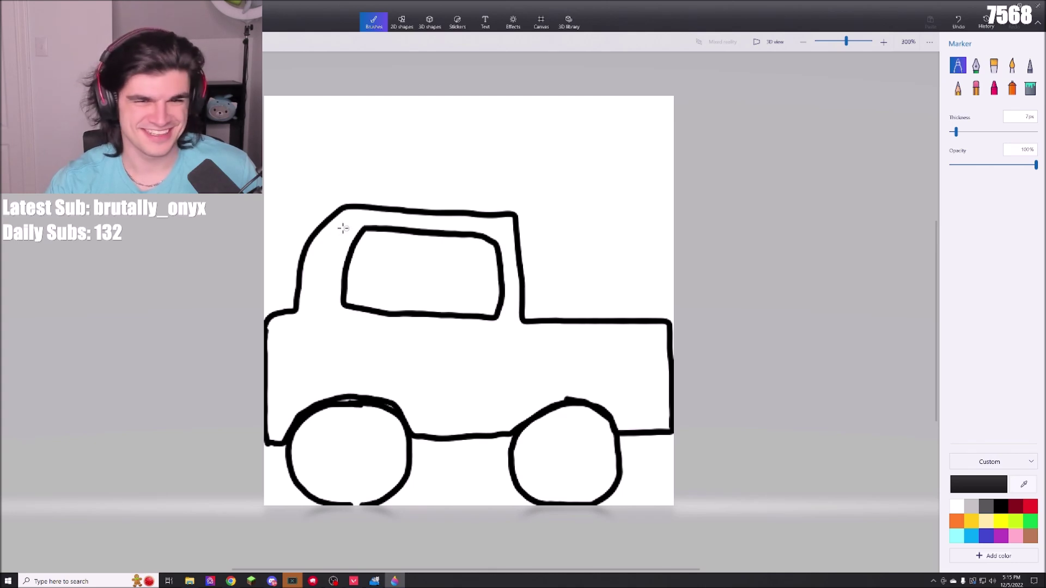
drag(344, 208, 332, 233)
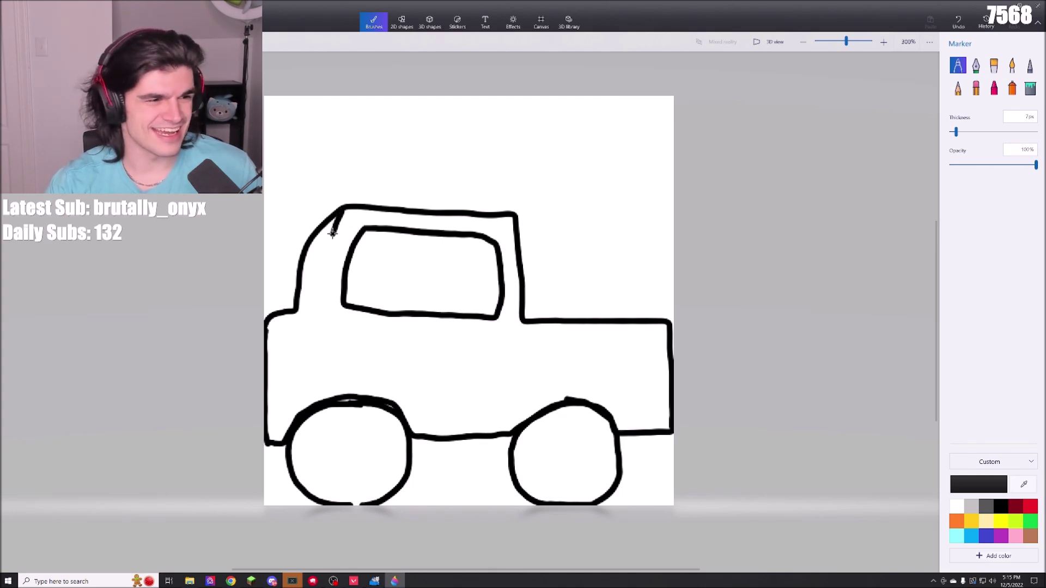
key(ctrl+z)
mouse_move(344, 207)
mouse_down()
mouse_move(313, 314)
mouse_move(293, 315)
mouse_up()
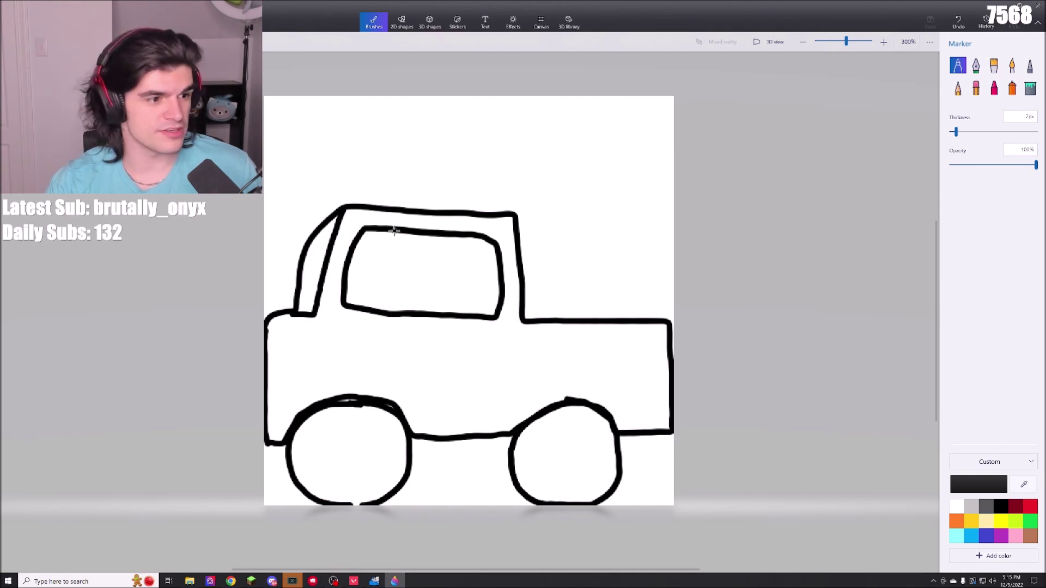
Draw two parallel slanted lines across the side window and a short horizontal dash near the truck's front for the headlight.
mouse_move(394, 233)
mouse_down()
mouse_move(360, 307)
mouse_move(394, 282)
mouse_move(384, 313)
mouse_up()
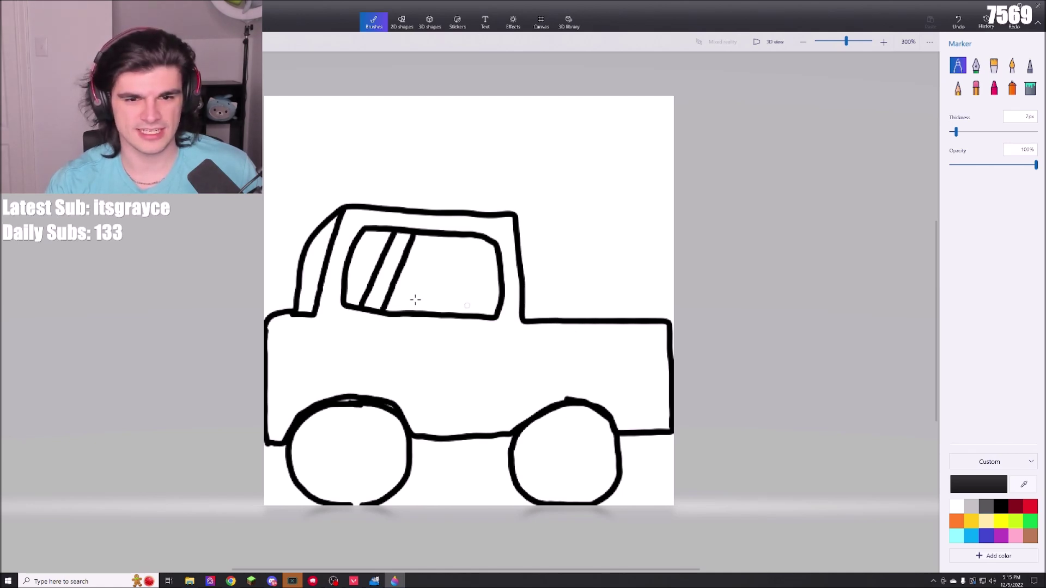
drag(275, 342, 290, 342)
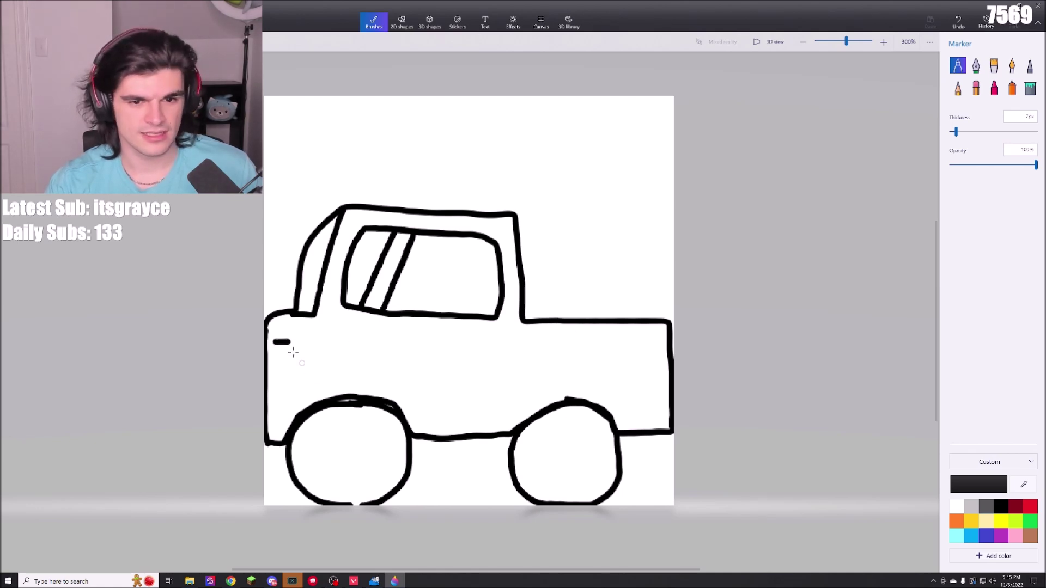